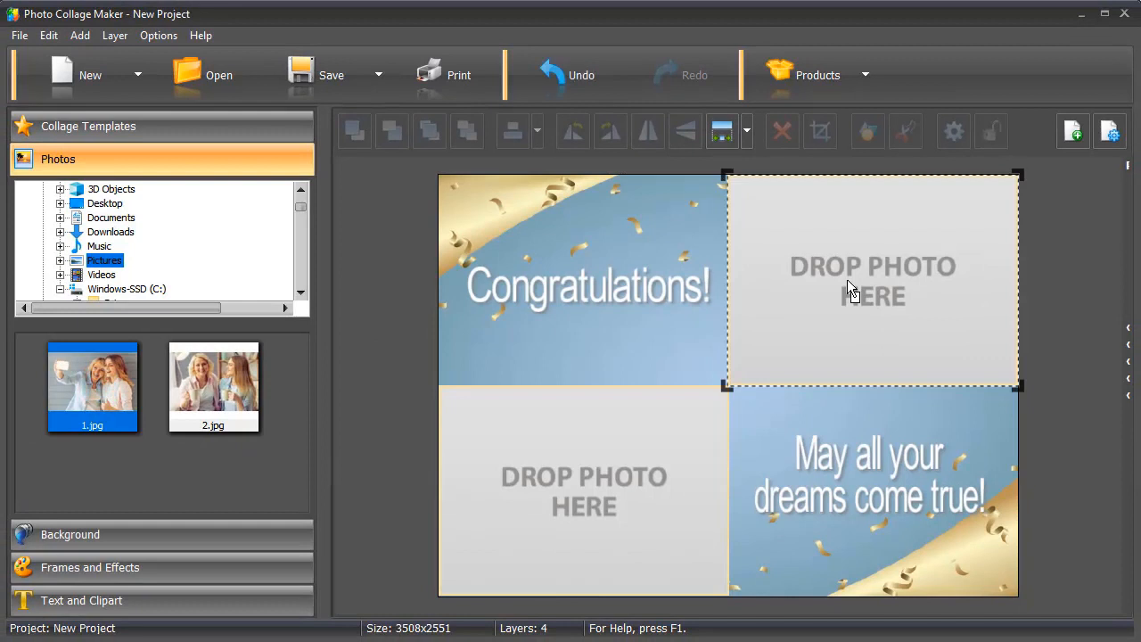
- Place photo 2.jpg in the empty placeholder in the collage's lower-left cell
left_click_drag(214, 406, 546, 468)
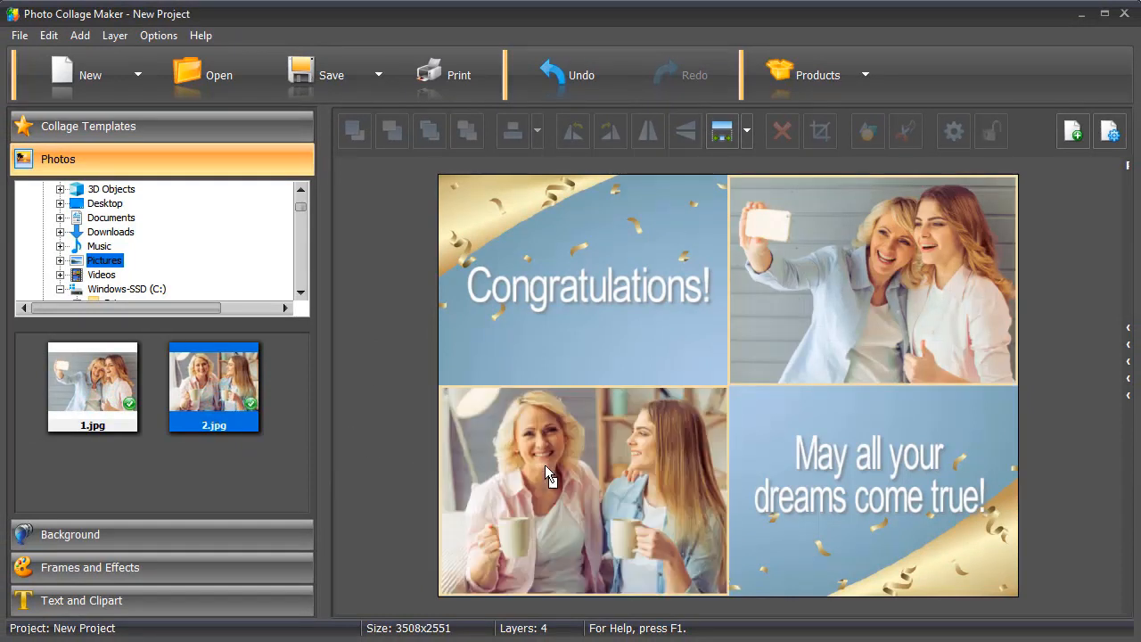
- Replace the "Congratulations!" caption with "Happy Birthday, Mom!", breaking the line before "Mom!", and reposition it within the blue cell
double_click(558, 297)
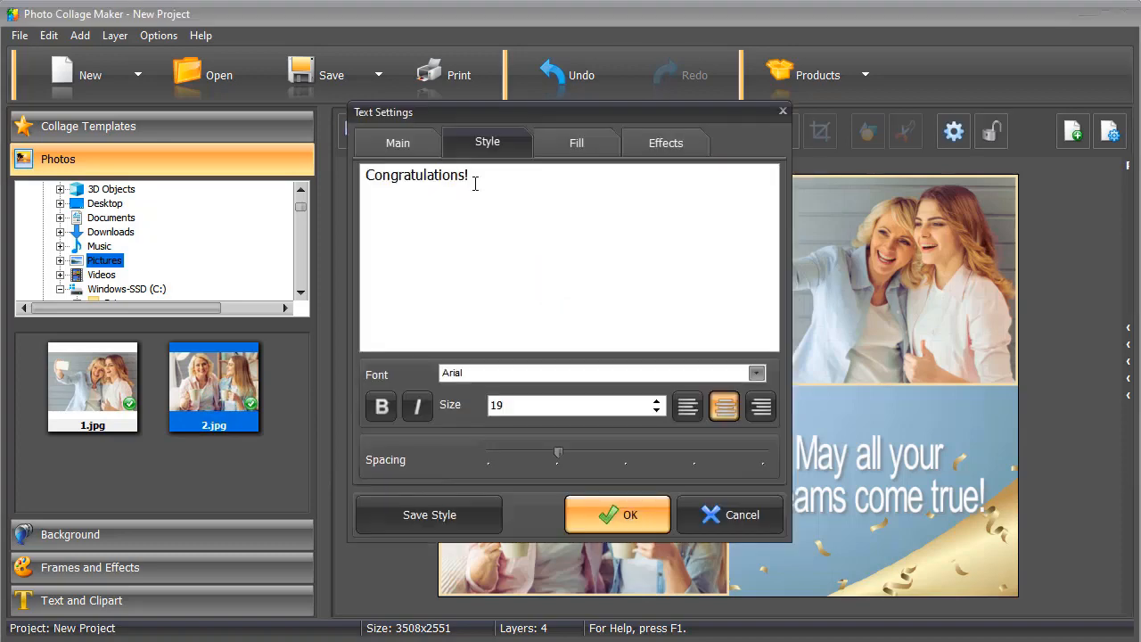
left_click_drag(468, 176, 364, 183)
type("Happy Birthday, Mom!")
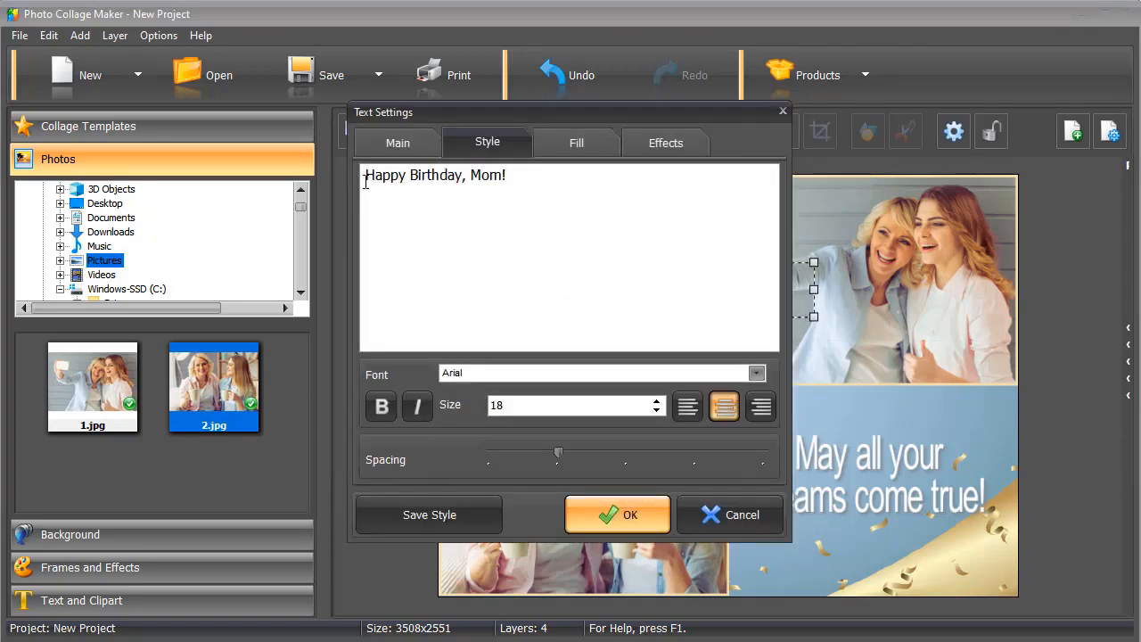
left_click(466, 177)
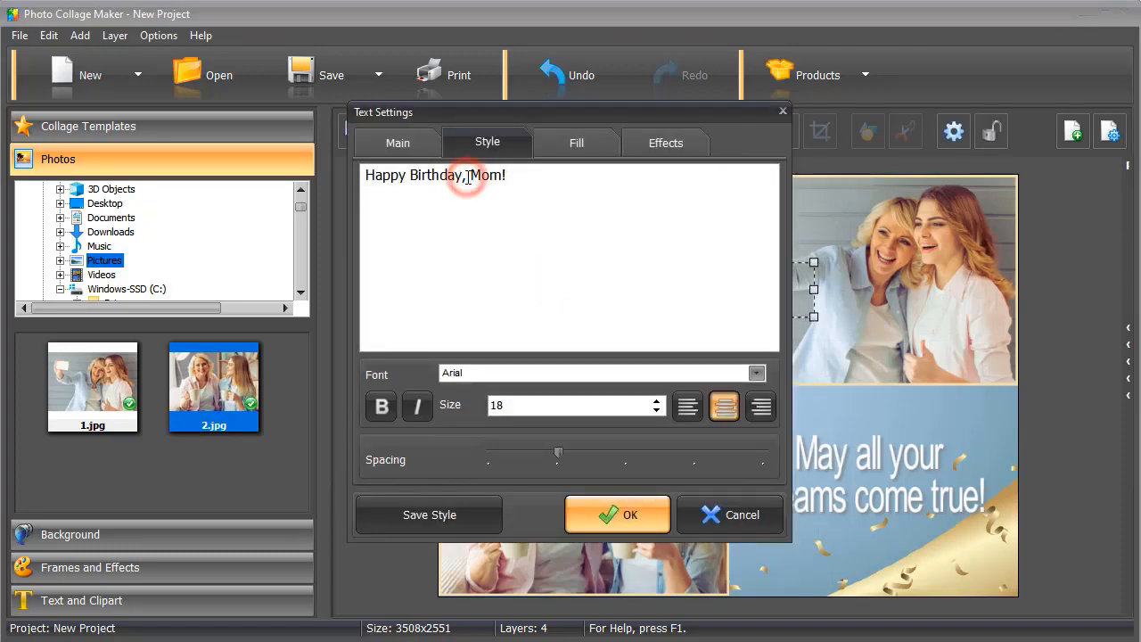
key("Return")
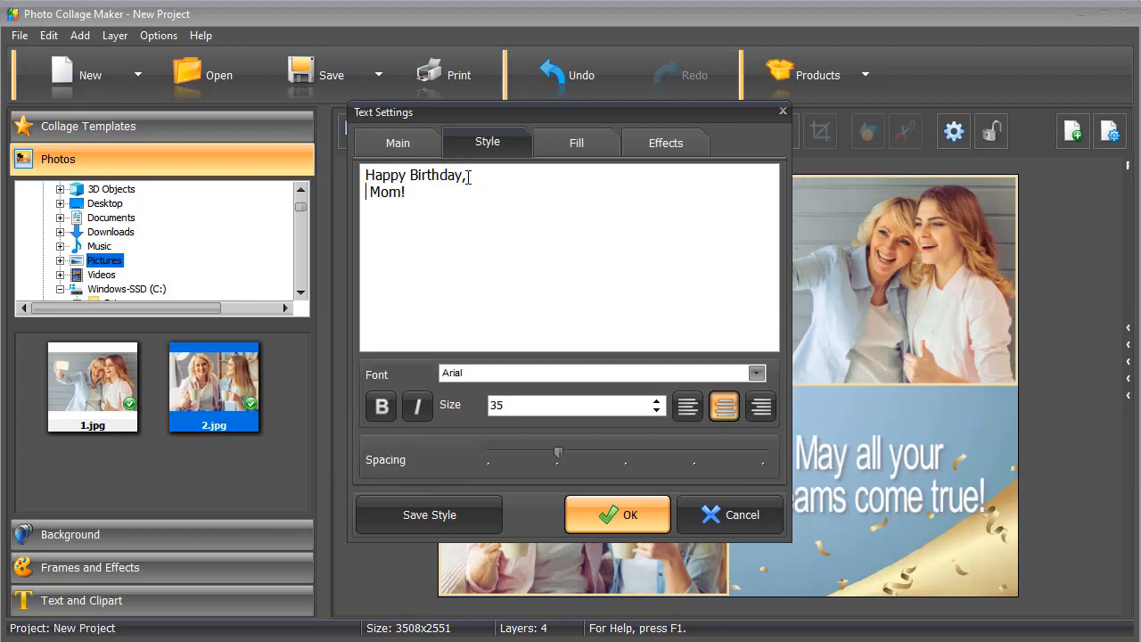
left_click(615, 514)
left_click_drag(594, 262, 599, 275)
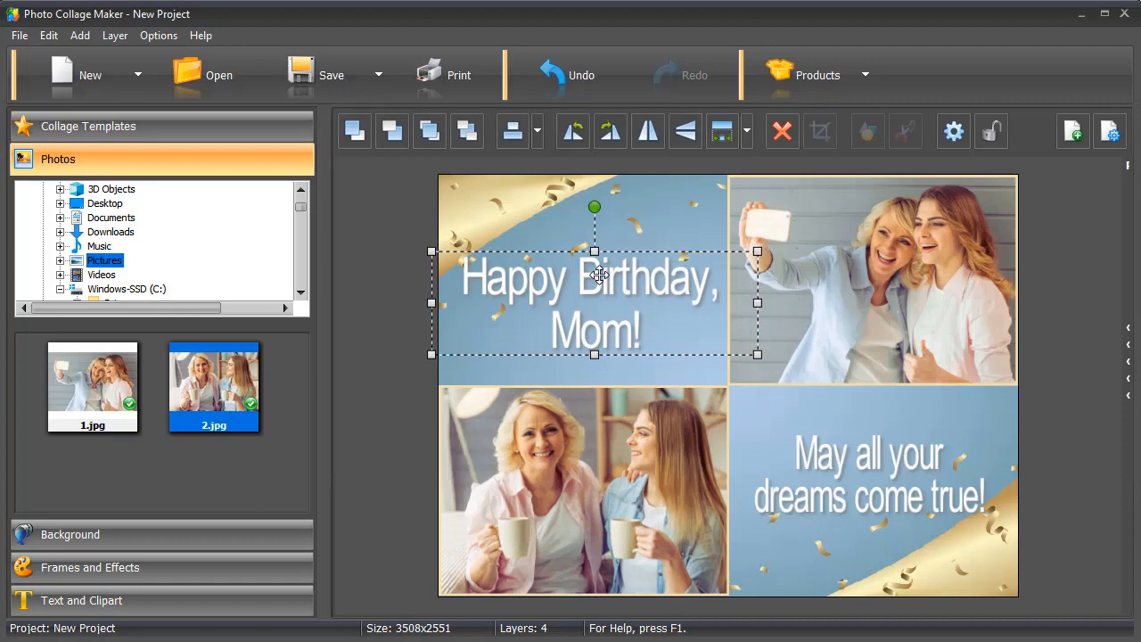
- Add the pink gift box clipart from the Miscellaneous category, shrink it slightly and place it where the four collage cells meet
left_click(235, 597)
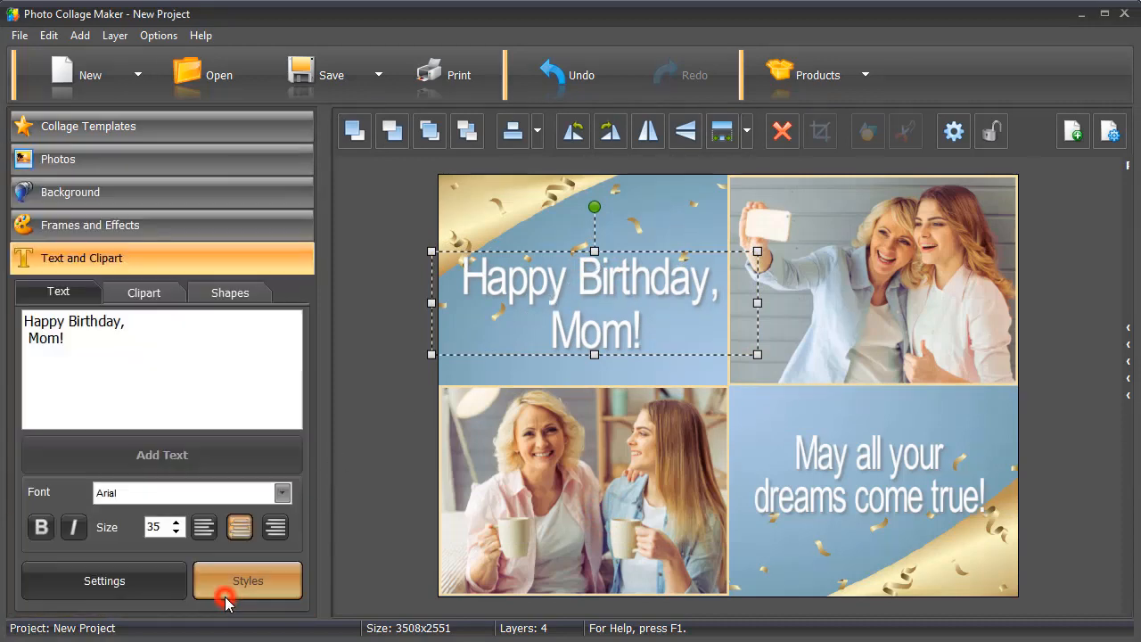
left_click(144, 294)
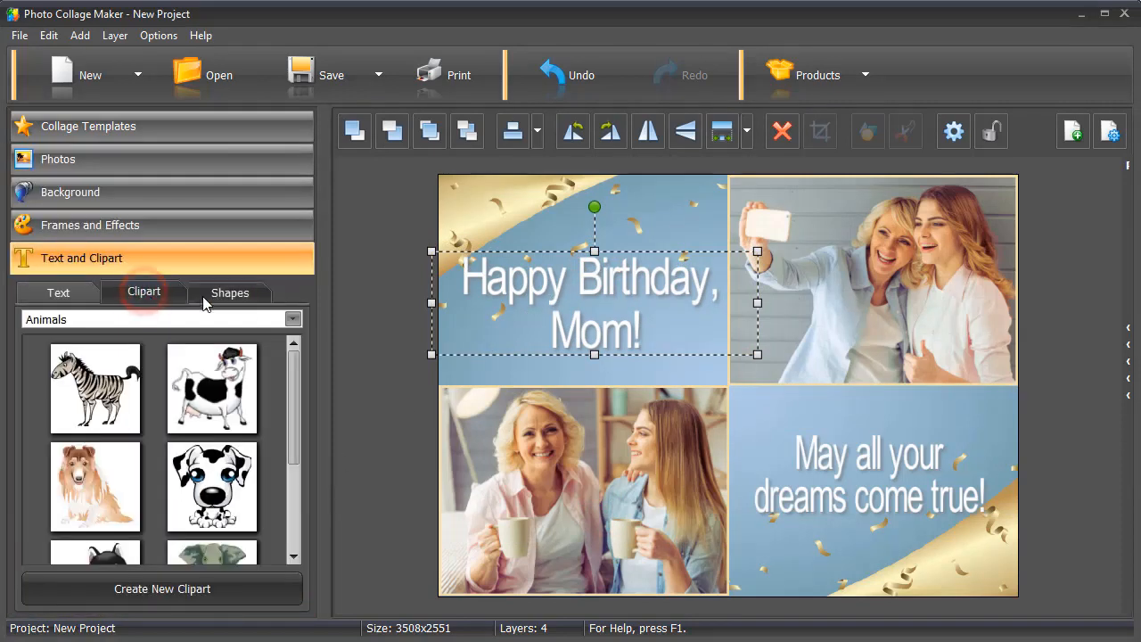
left_click(291, 320)
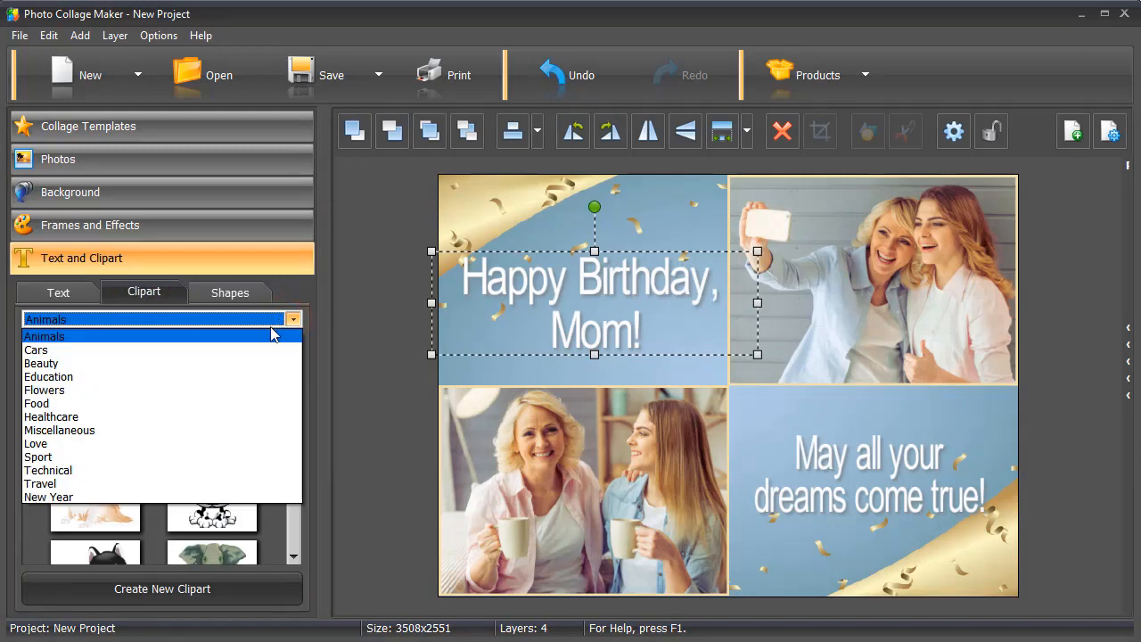
left_click(133, 430)
left_click(290, 356)
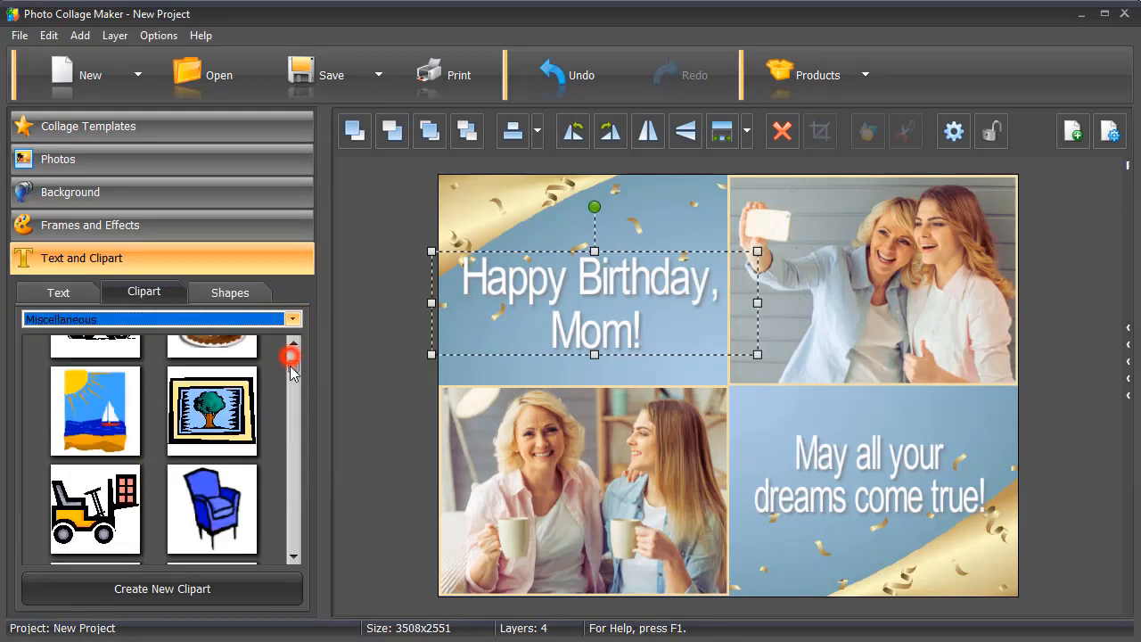
left_click_drag(292, 366, 286, 463)
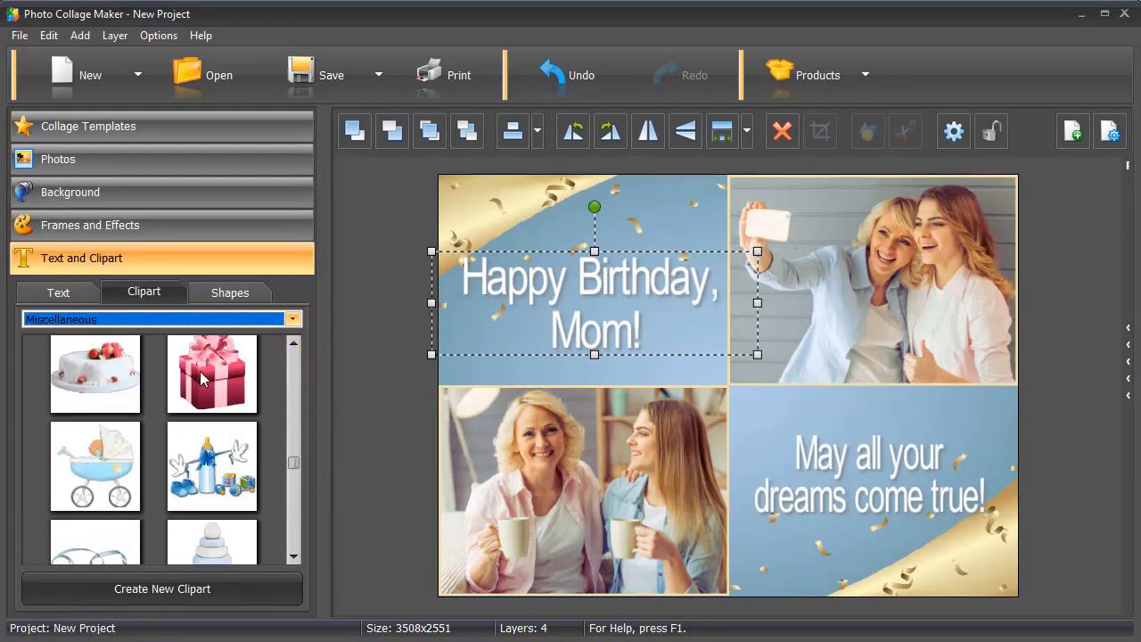
left_click_drag(201, 379, 738, 367)
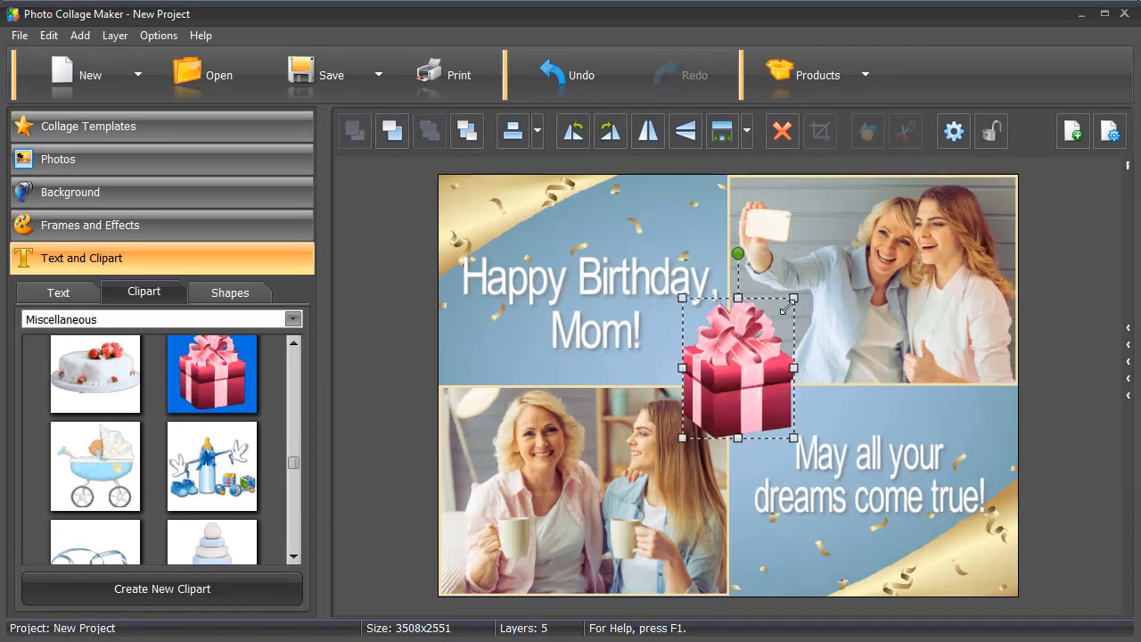
left_click_drag(789, 304, 783, 329)
left_click_drag(749, 379, 758, 359)
left_click(1064, 356)
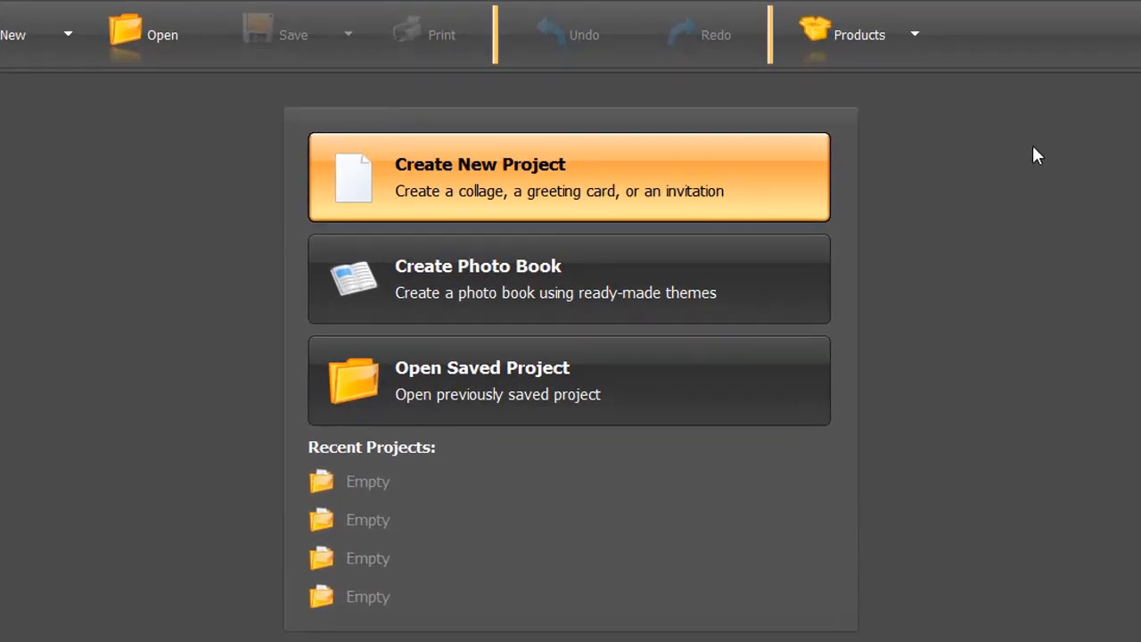
- Create a new auto grid collage using the 4 x 4 layout with a large central photo
left_click(628, 158)
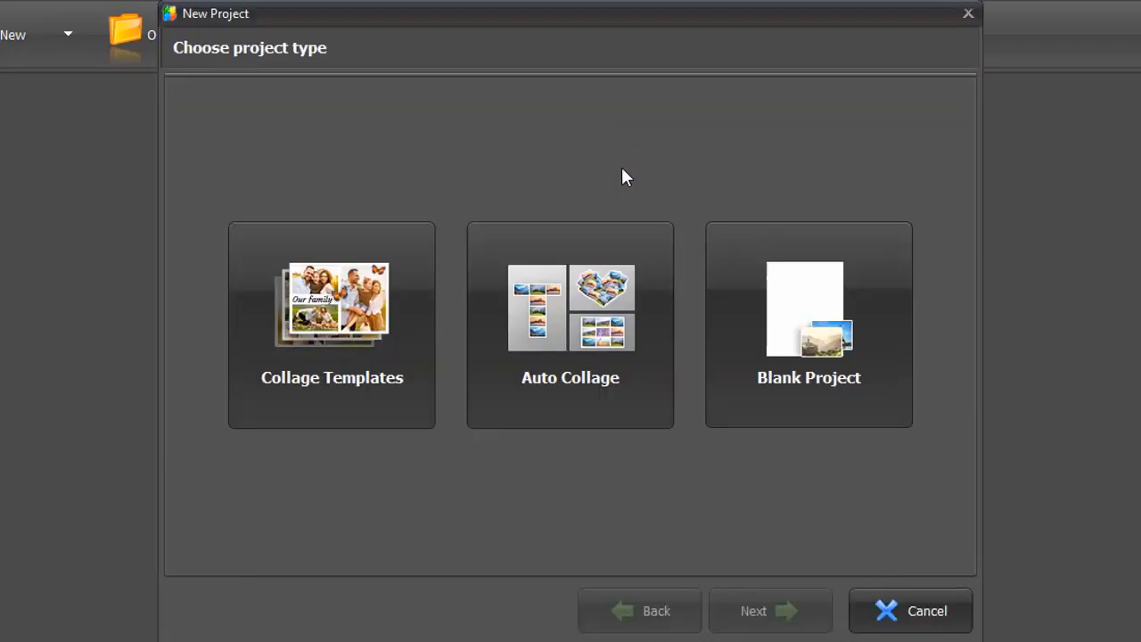
left_click(563, 287)
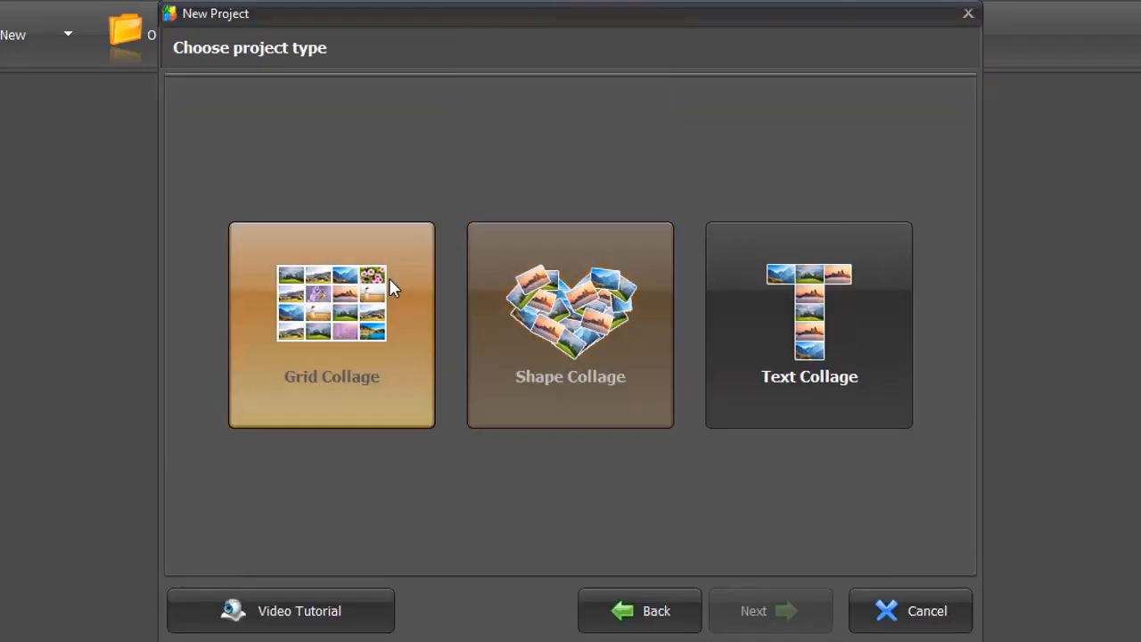
left_click(392, 287)
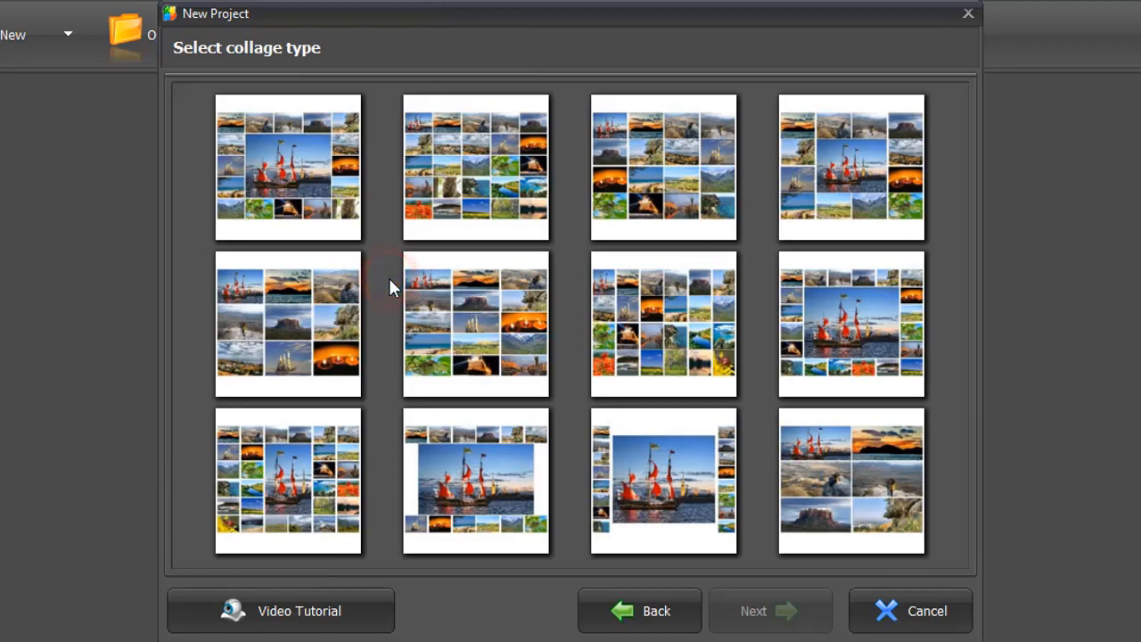
left_click(823, 184)
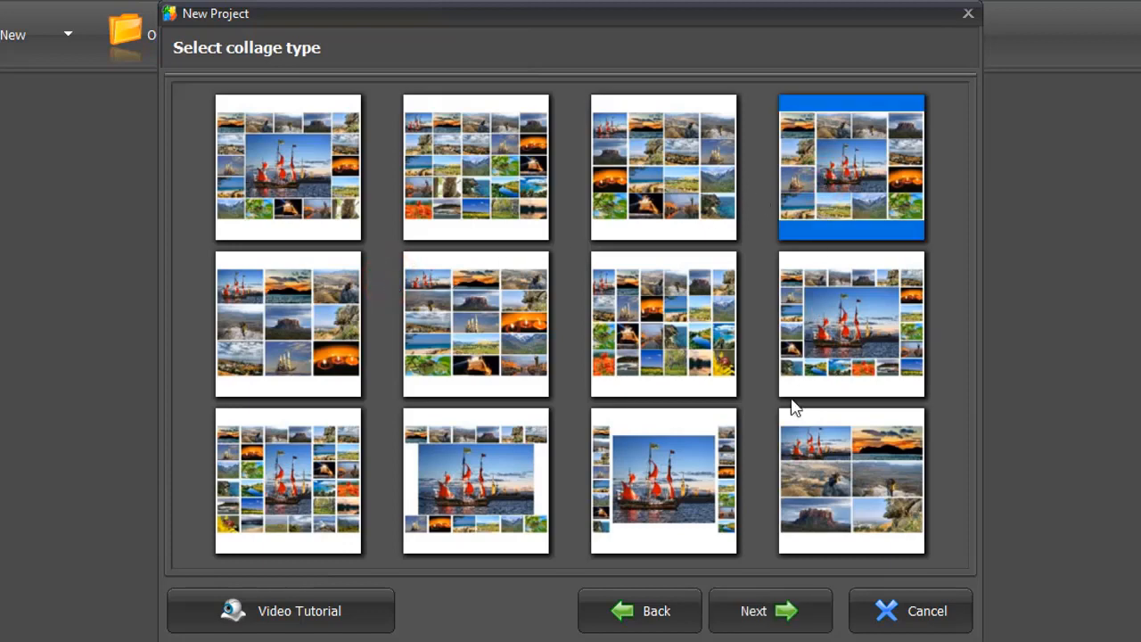
left_click(783, 610)
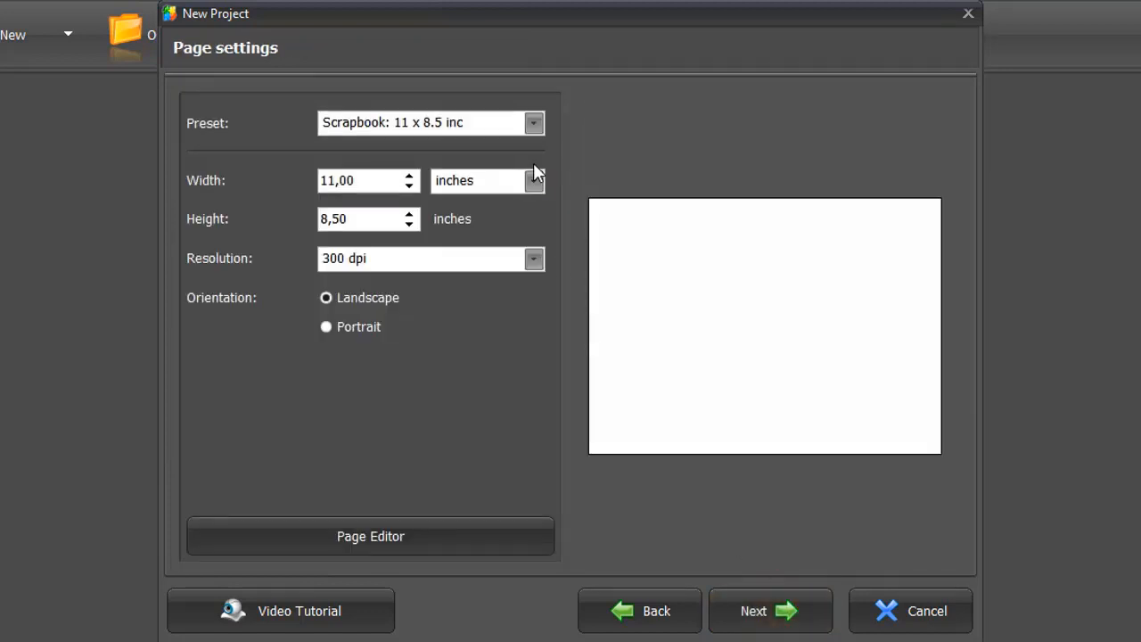
- Choose the Paper 8 x 10 inc page preset and continue to the collage layout settings
left_click(533, 123)
left_click(398, 287)
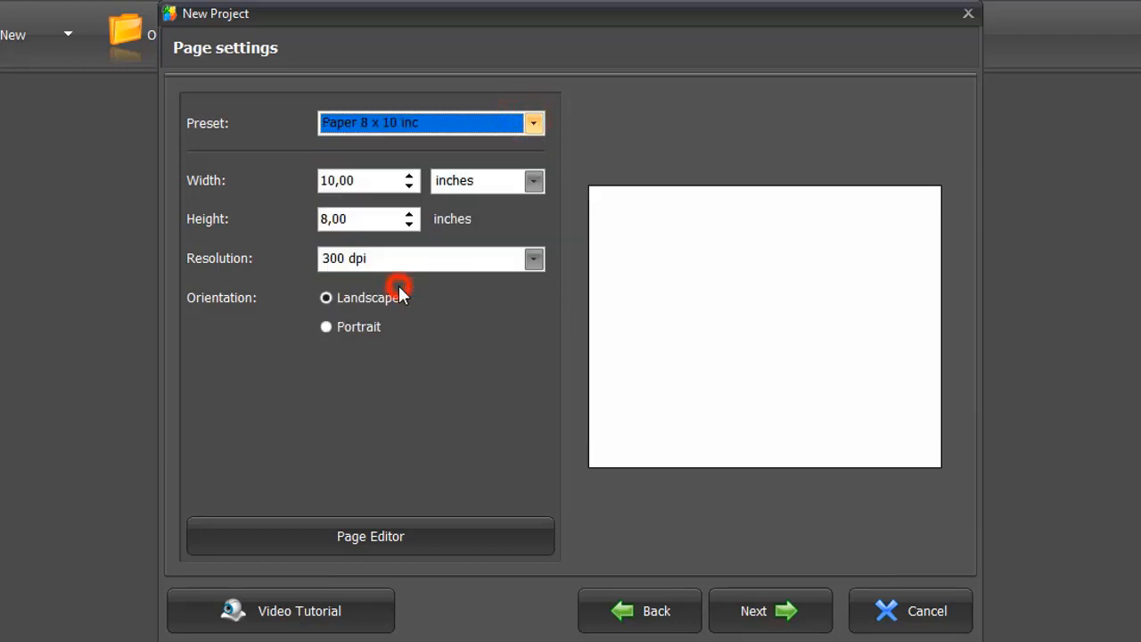
left_click(756, 615)
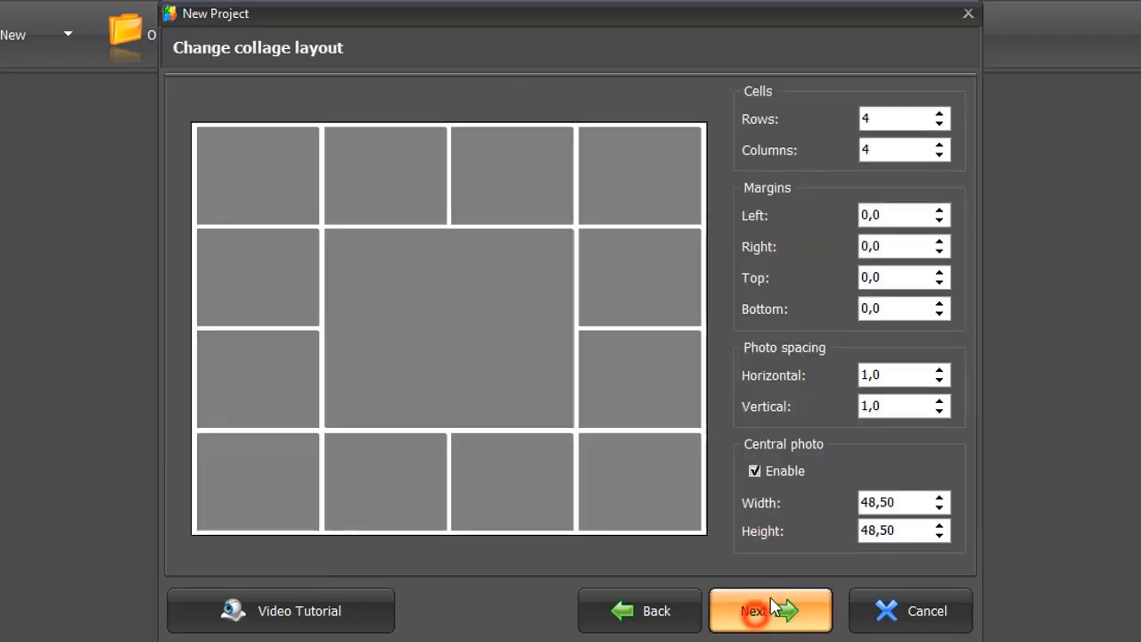
- Set all four margins and the horizontal and vertical photo spacing to 0,6, and accept the layout
left_click(939, 241)
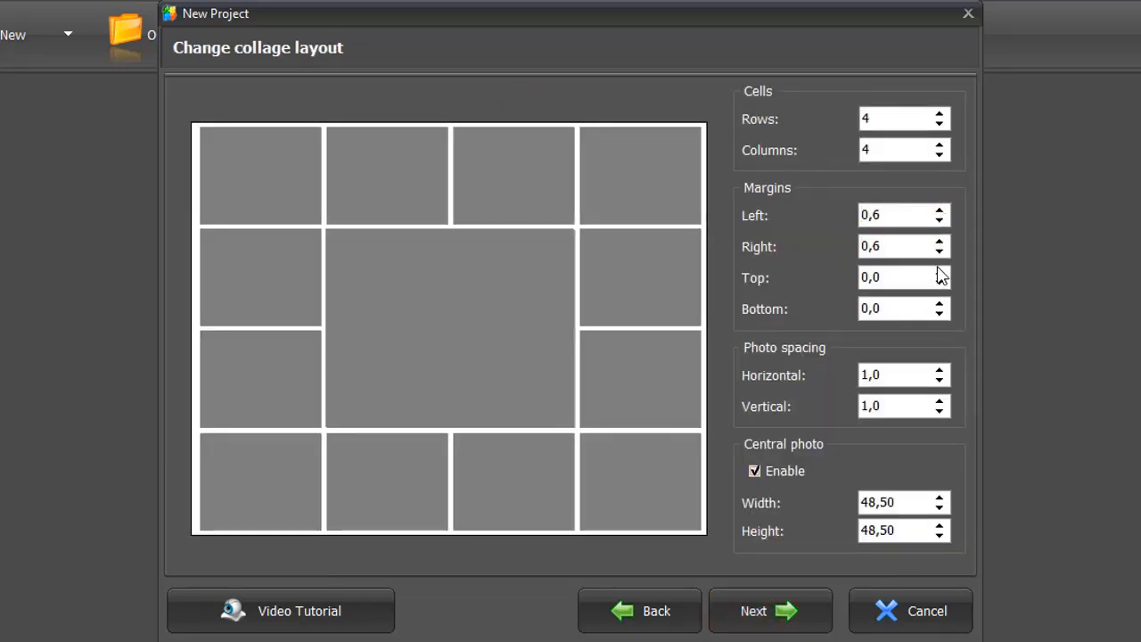
left_click(939, 272)
left_click(940, 304)
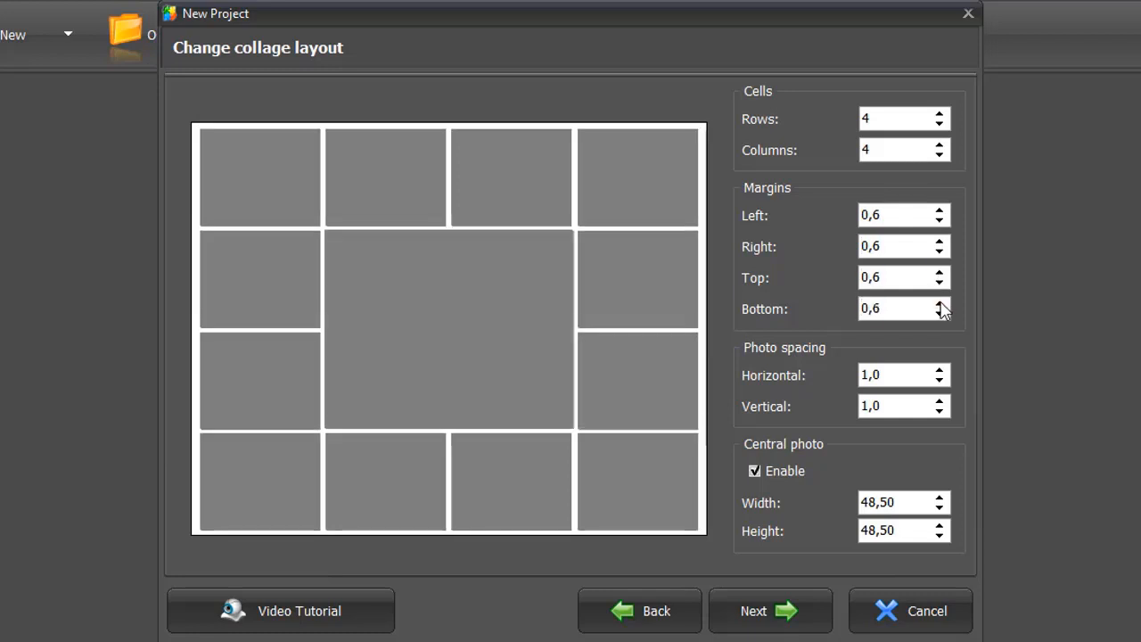
left_click(939, 381)
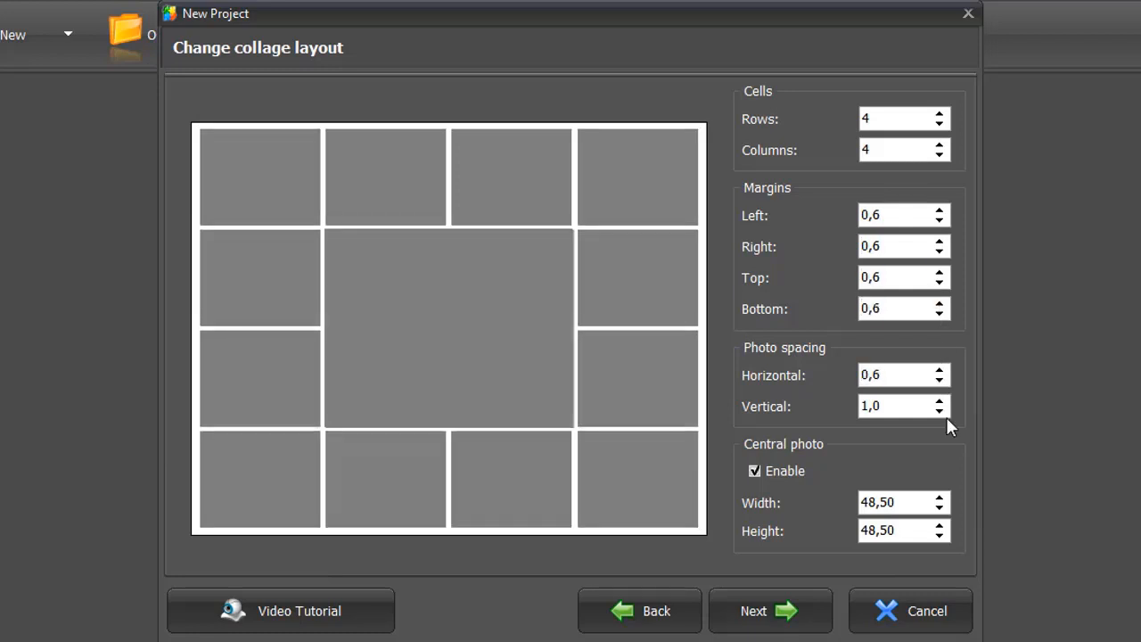
left_click(940, 411)
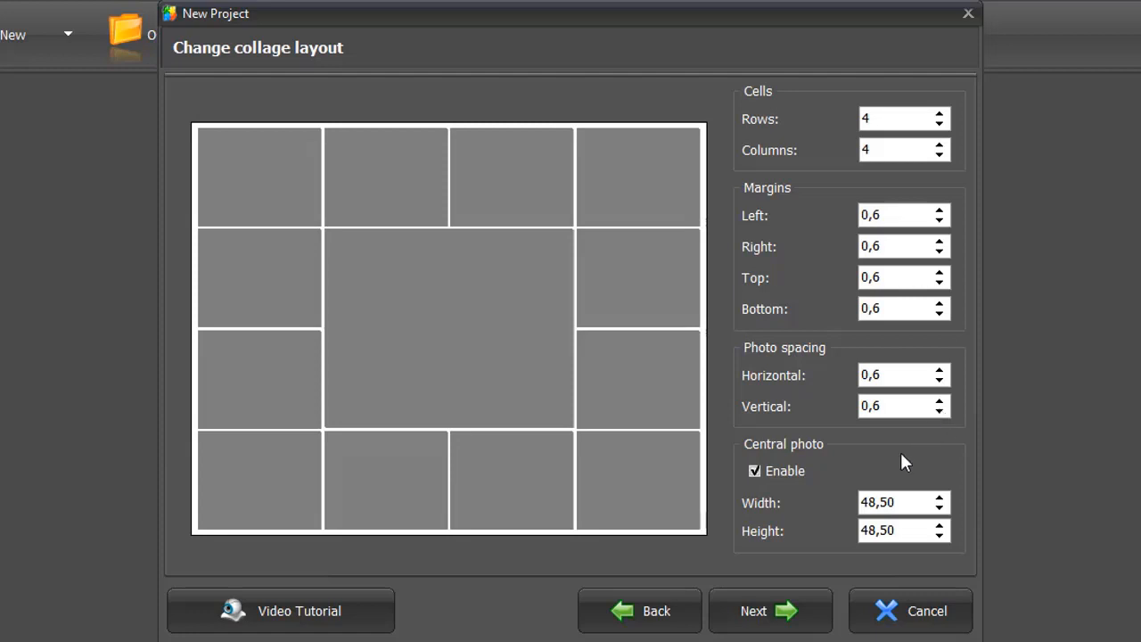
left_click(747, 610)
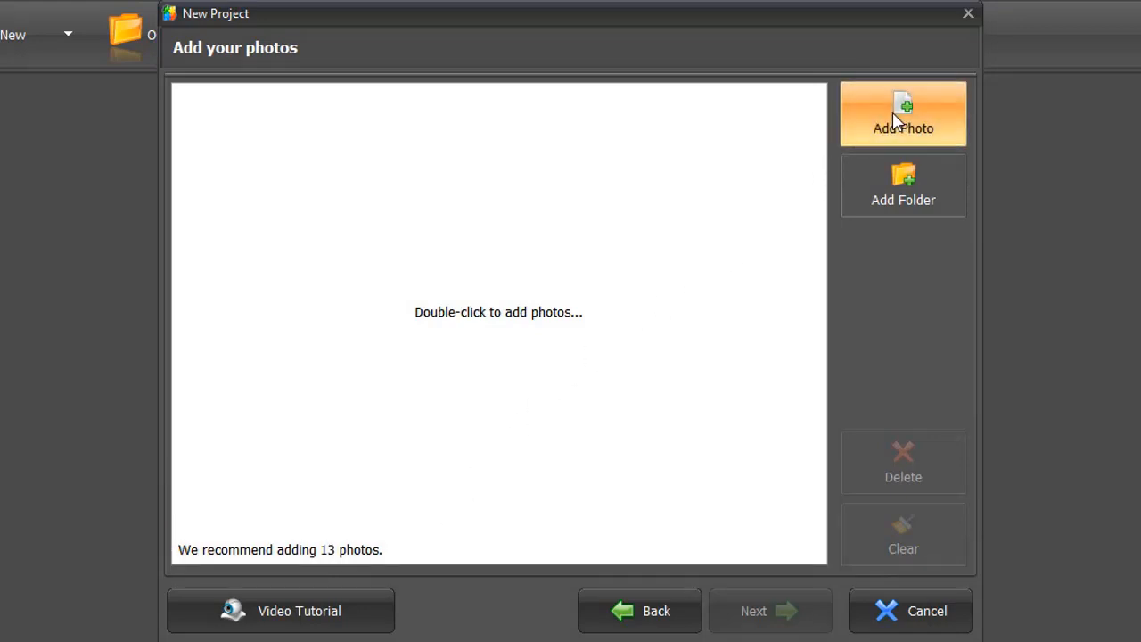
- Add all photos from the Pictures folder to the collage and continue to the border and shadow settings
left_click(894, 189)
left_click(550, 405)
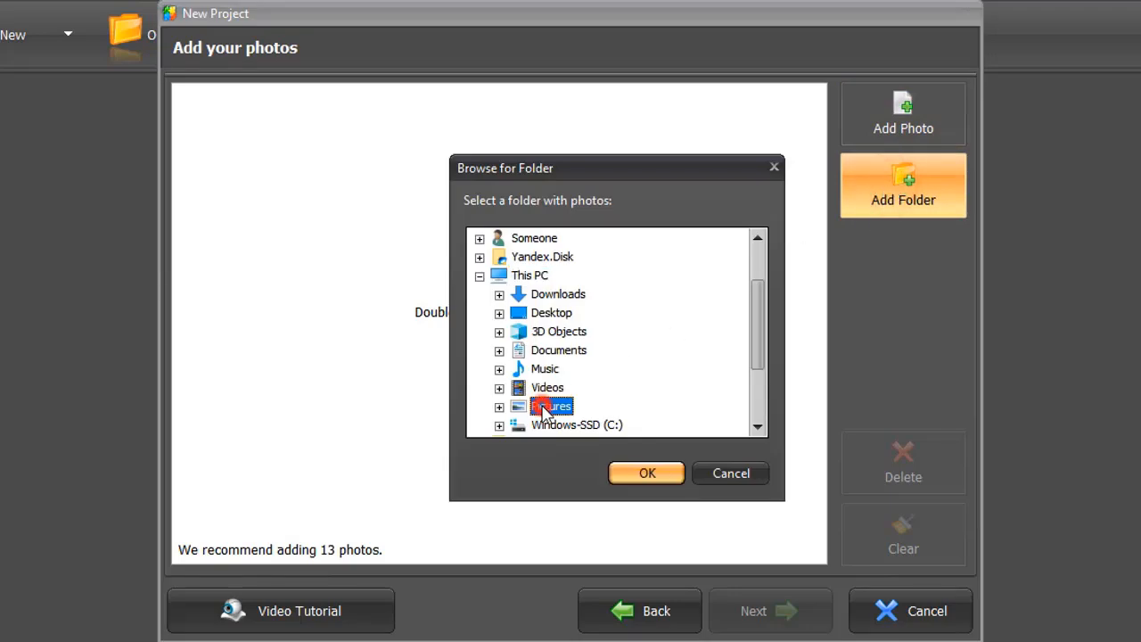
left_click(648, 472)
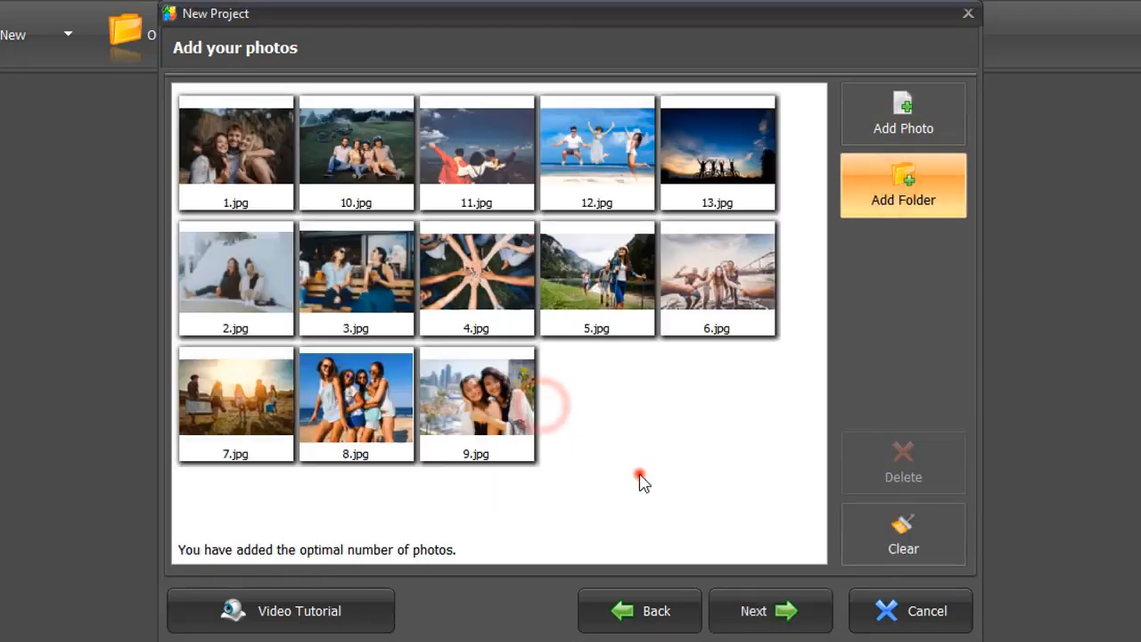
left_click(783, 592)
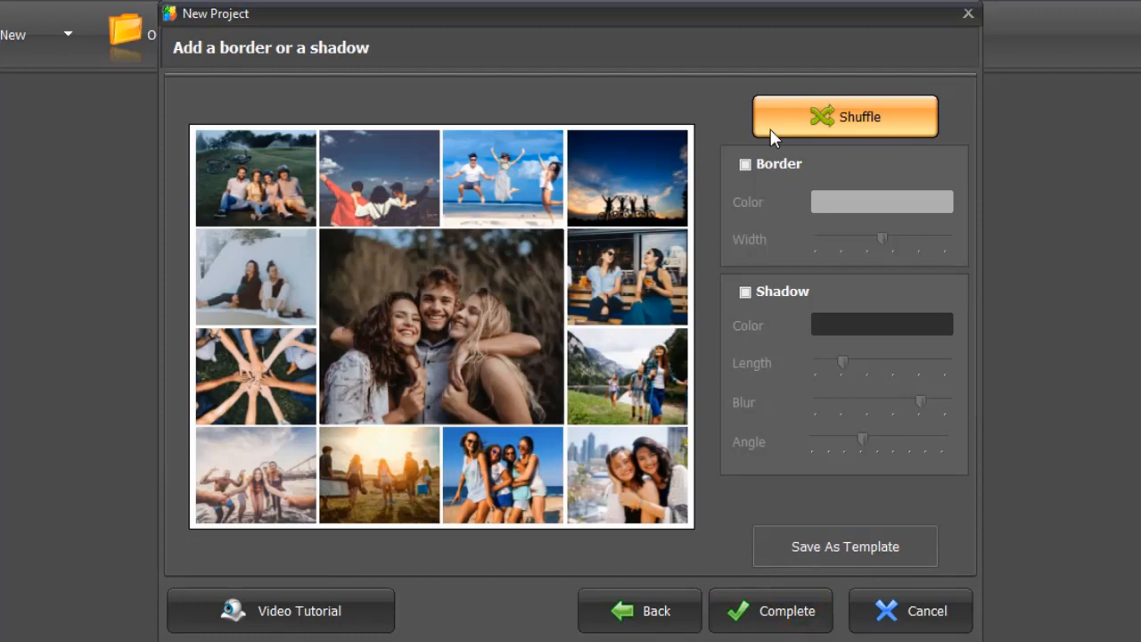
- Try a border and a shadow on the collage photos
left_click(745, 164)
left_click(745, 164)
left_click(746, 292)
left_click(746, 292)
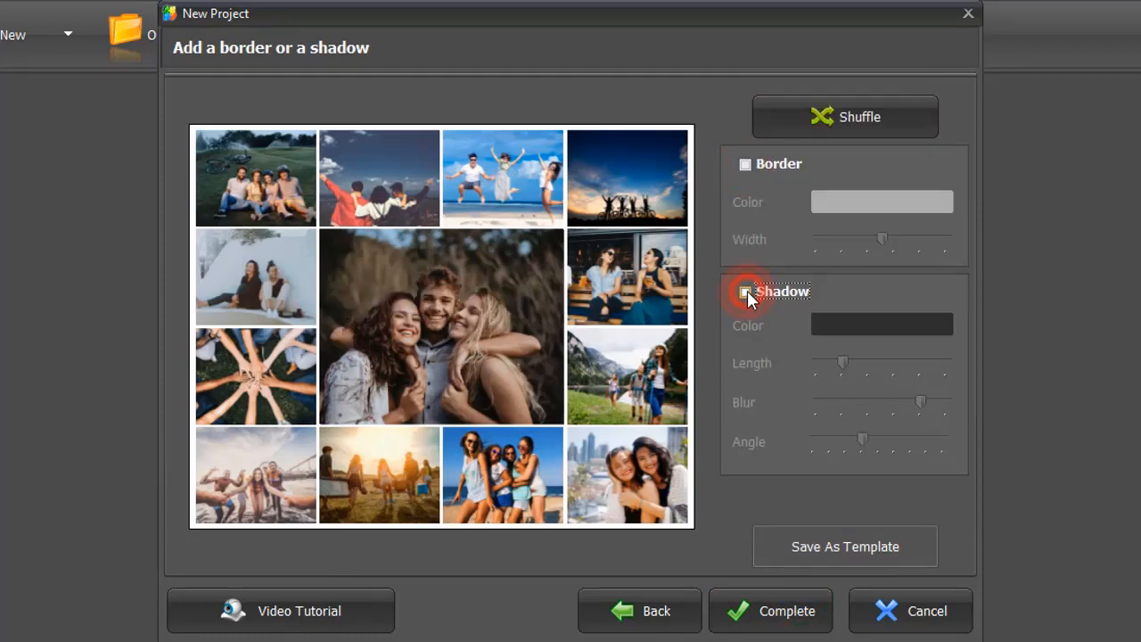
- Complete the collage project and delete its large central photo
left_click(763, 612)
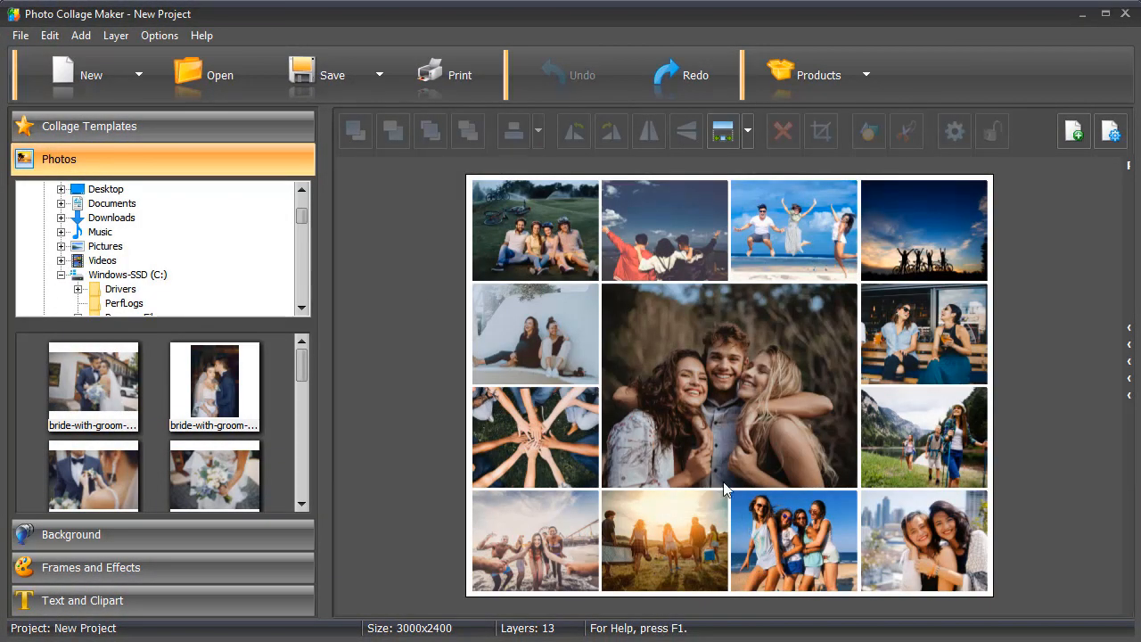
left_click(685, 398)
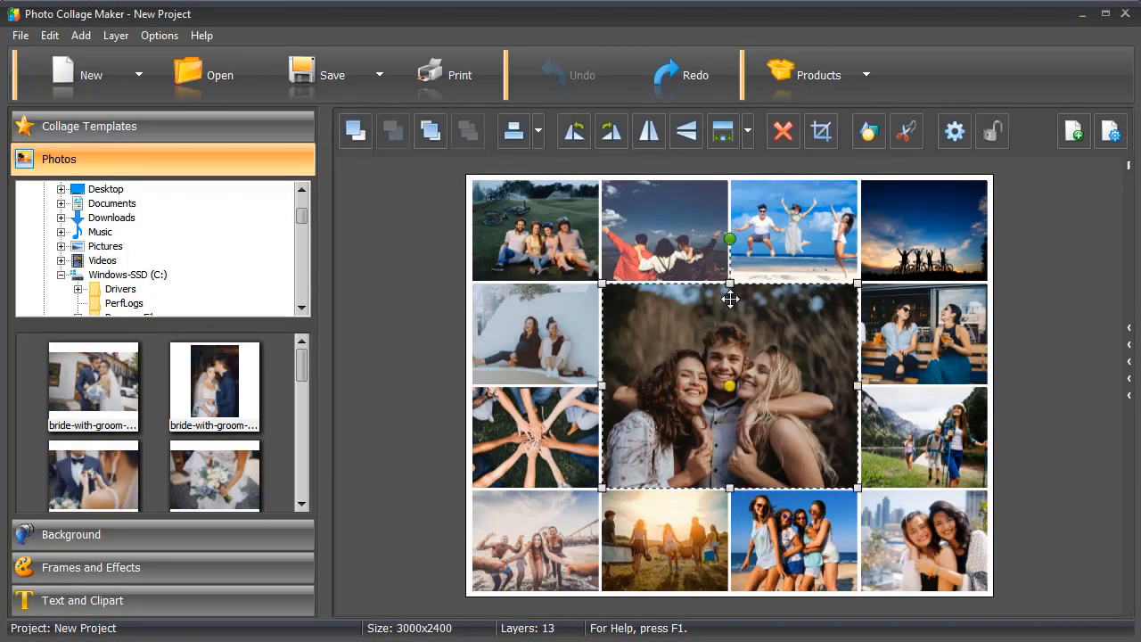
left_click(783, 136)
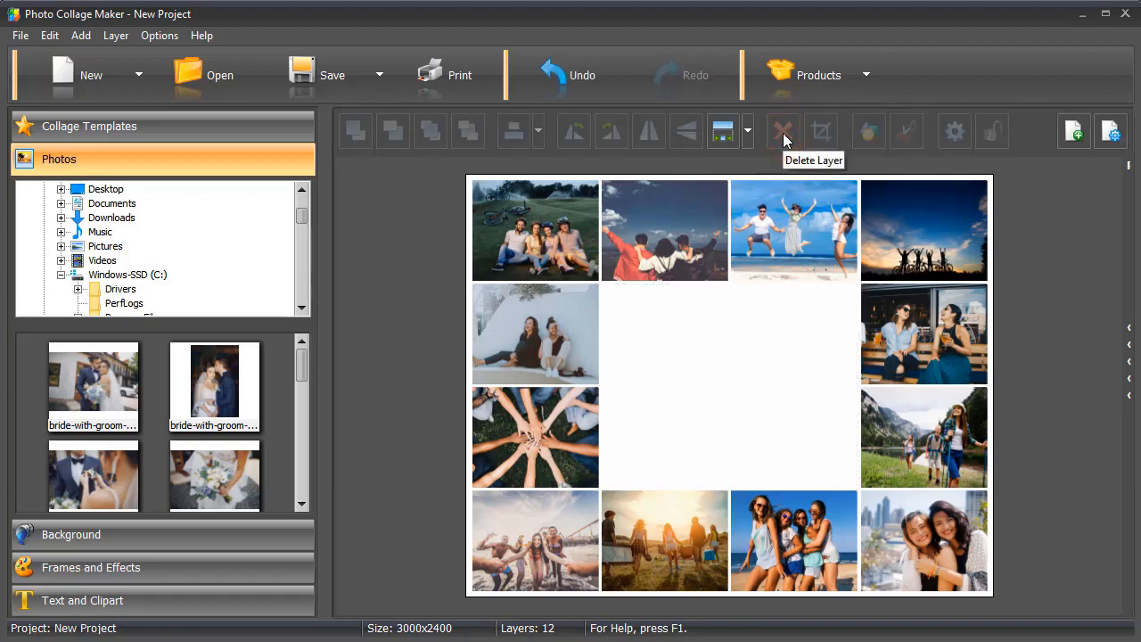
- Add the Standard square shape and stretch it to fill the empty central area of the collage
left_click(158, 595)
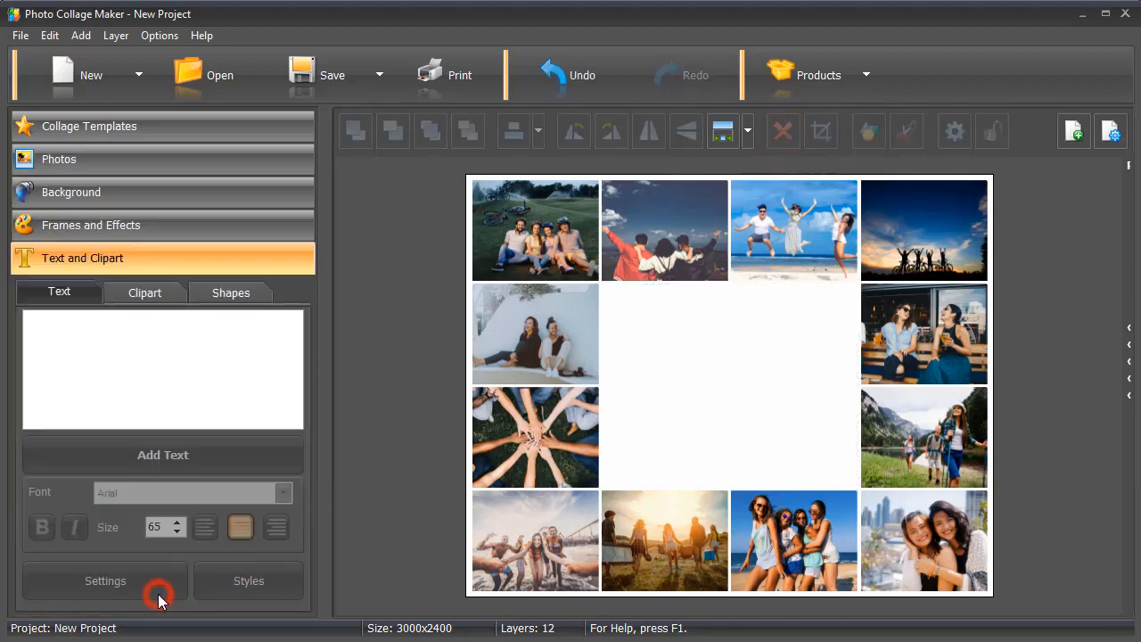
left_click(231, 292)
left_click_drag(294, 361, 293, 434)
left_click_drag(198, 438, 857, 352)
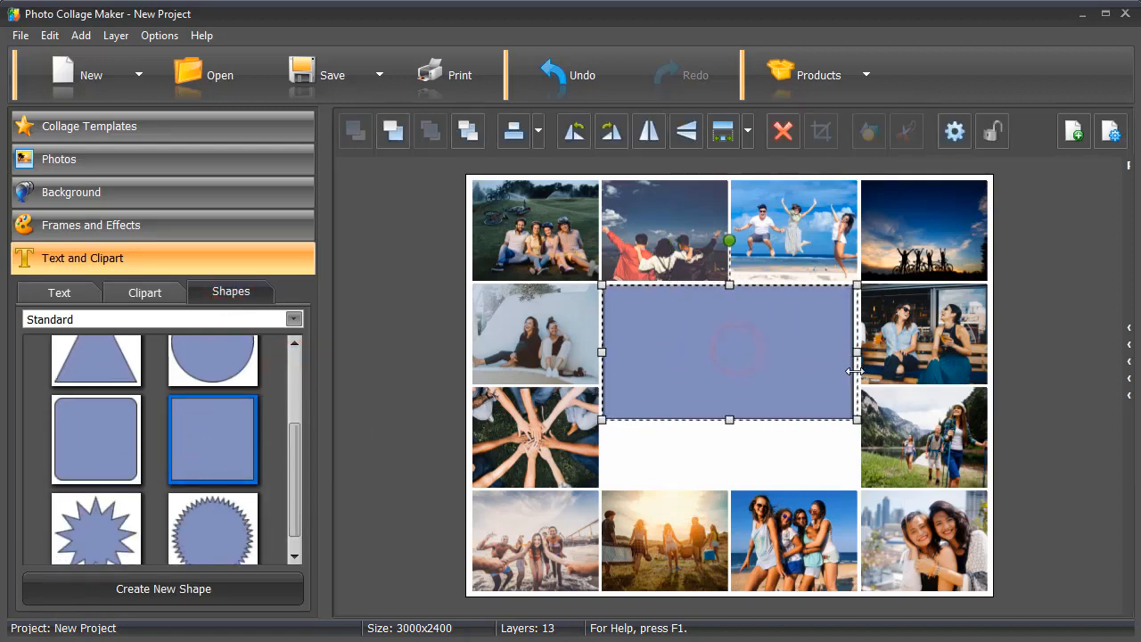
left_click_drag(730, 423, 731, 487)
- Fill the central square shape with solid dark teal and remove its outline
right_click(773, 430)
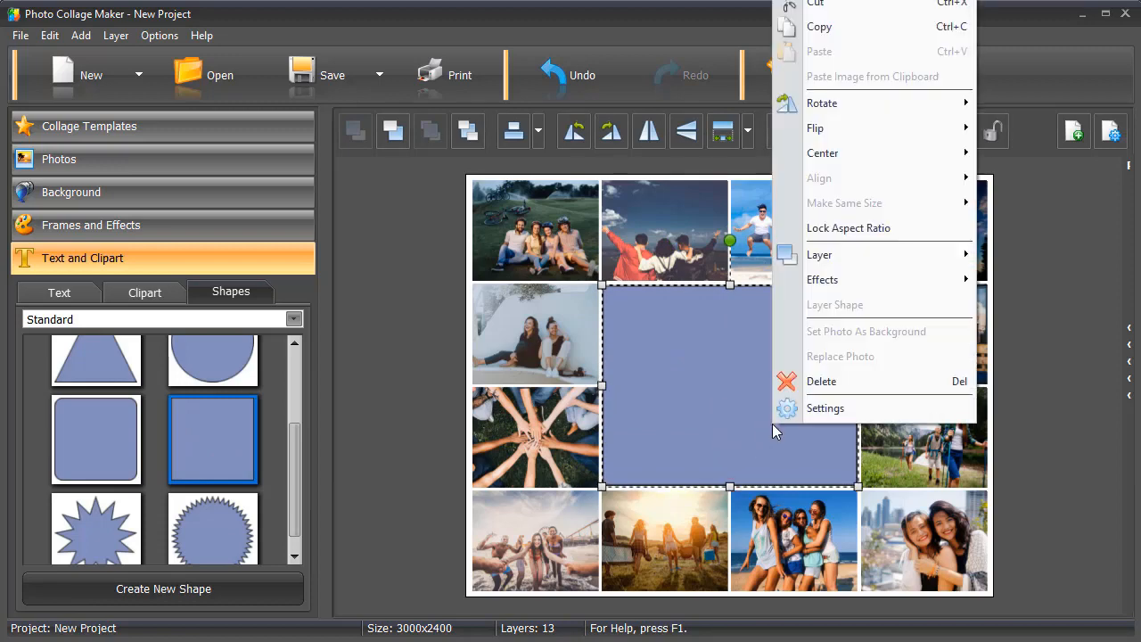
left_click(805, 407)
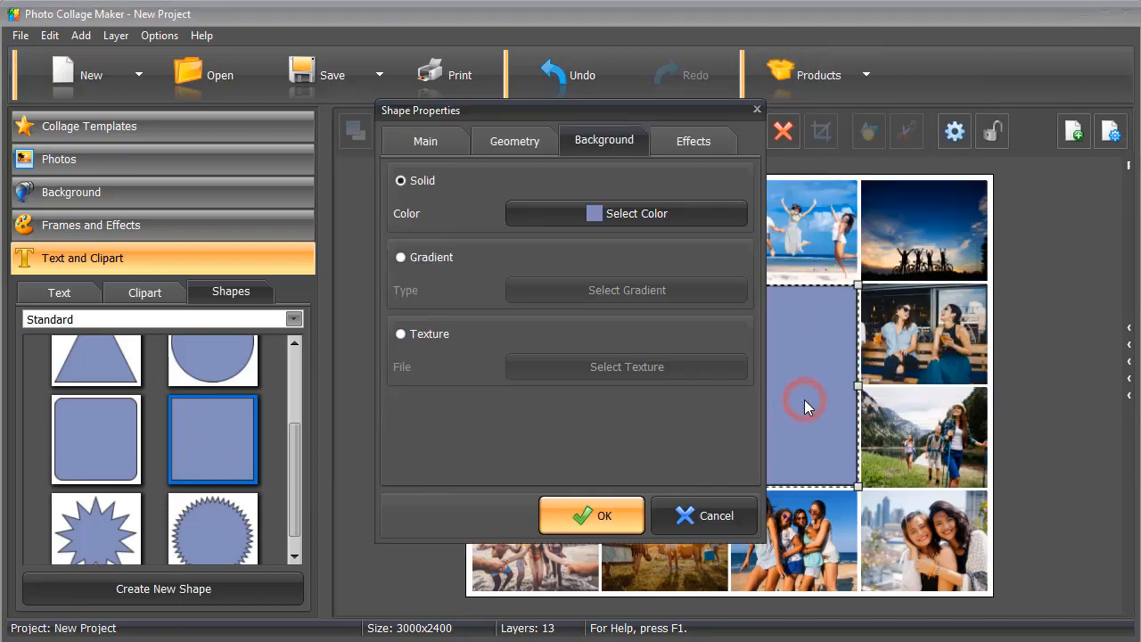
left_click(567, 210)
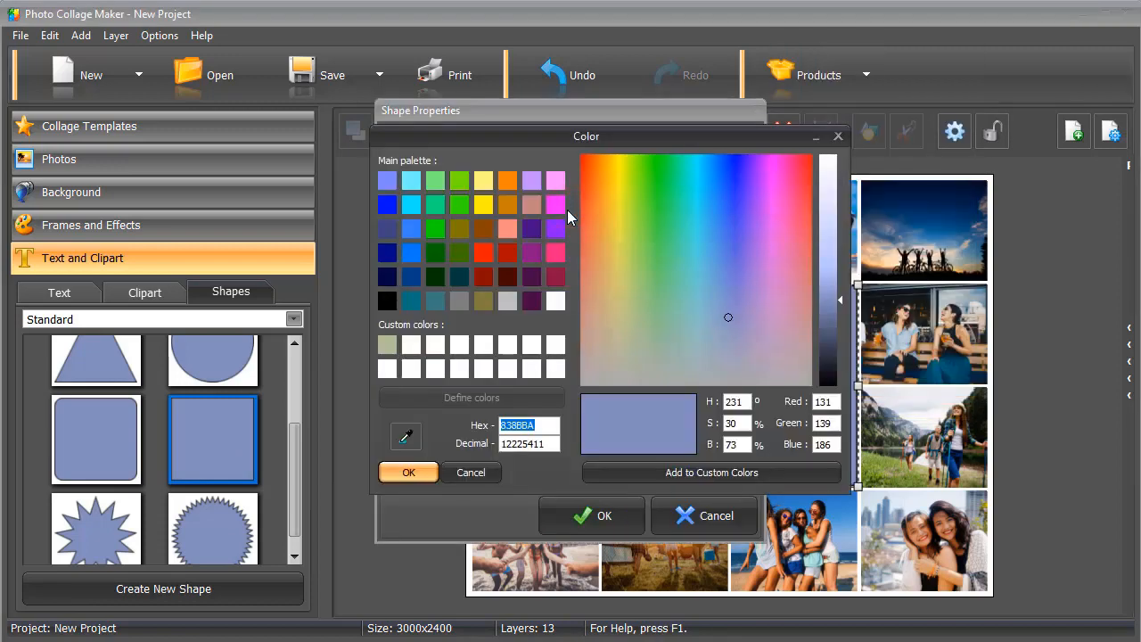
left_click(411, 301)
left_click(423, 472)
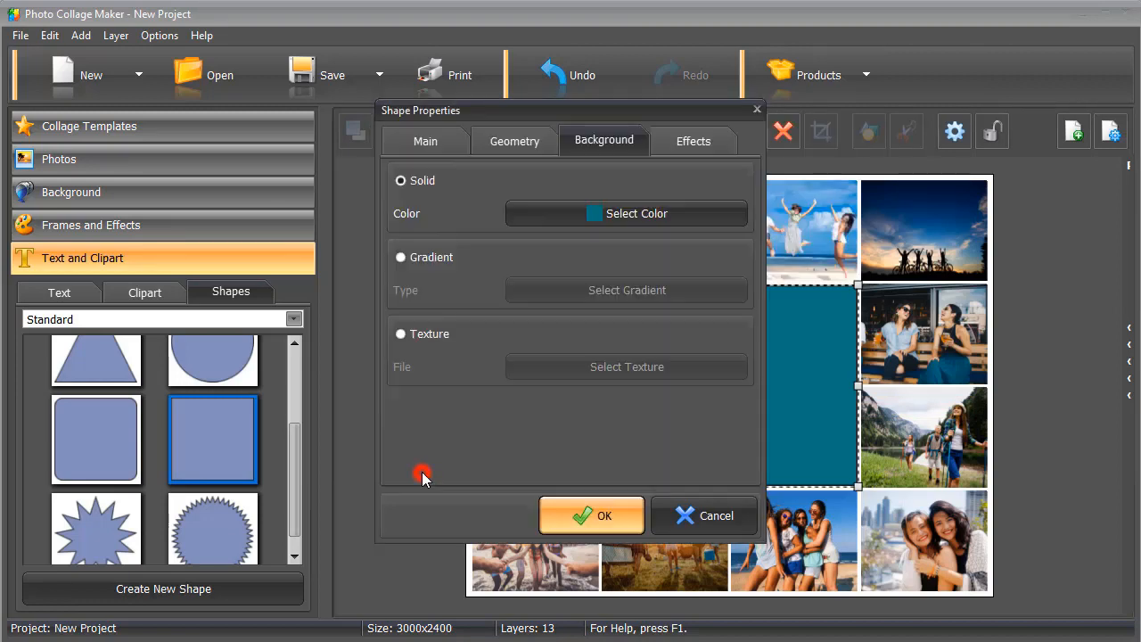
left_click(678, 143)
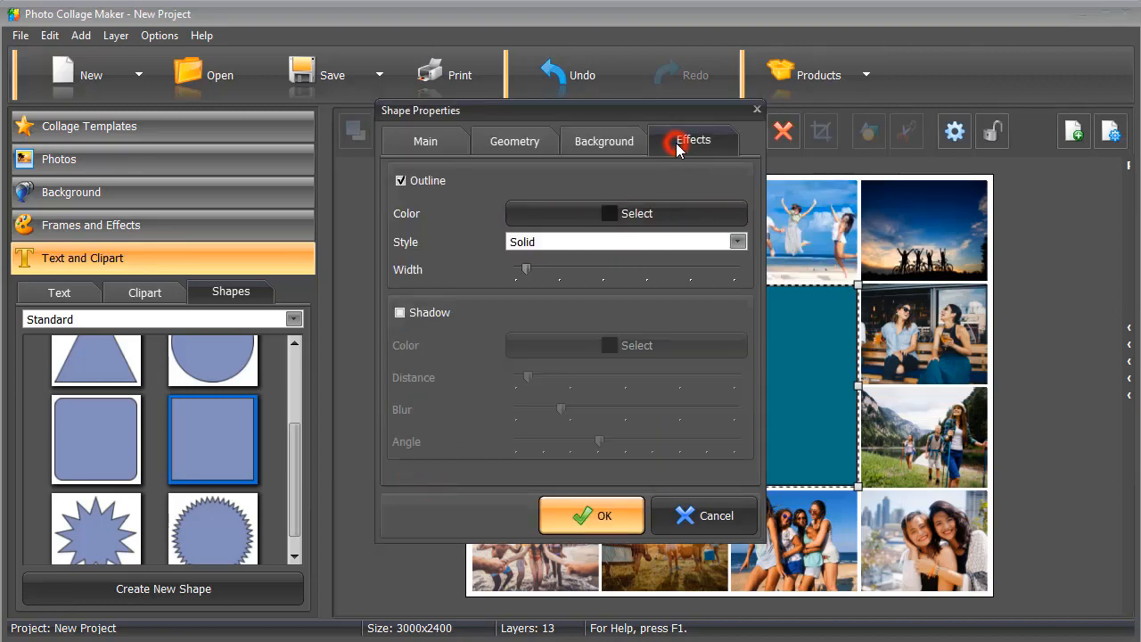
left_click(398, 181)
left_click(577, 524)
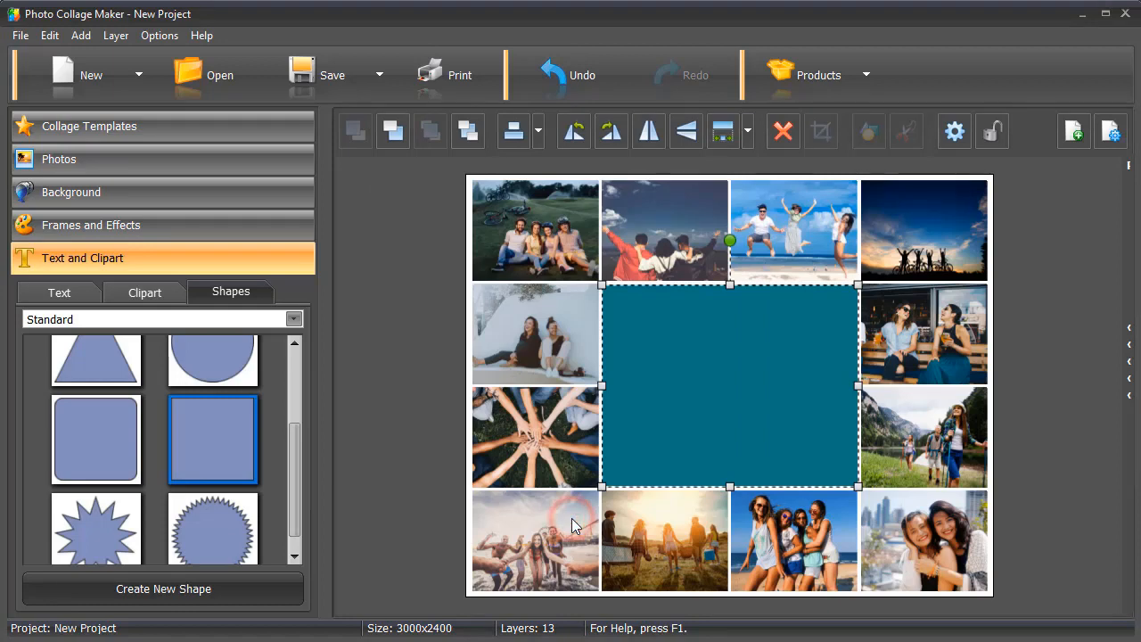
- Add the two-line text "Happy Birthday!" and place it over the teal square
left_click(58, 292)
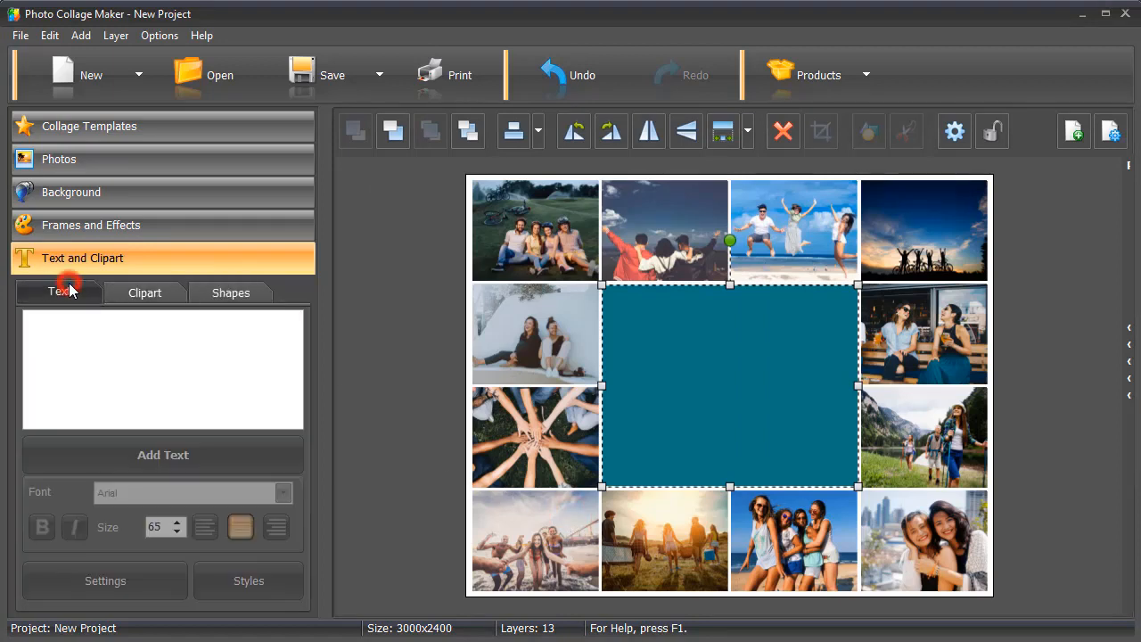
left_click(79, 321)
type("Happ")
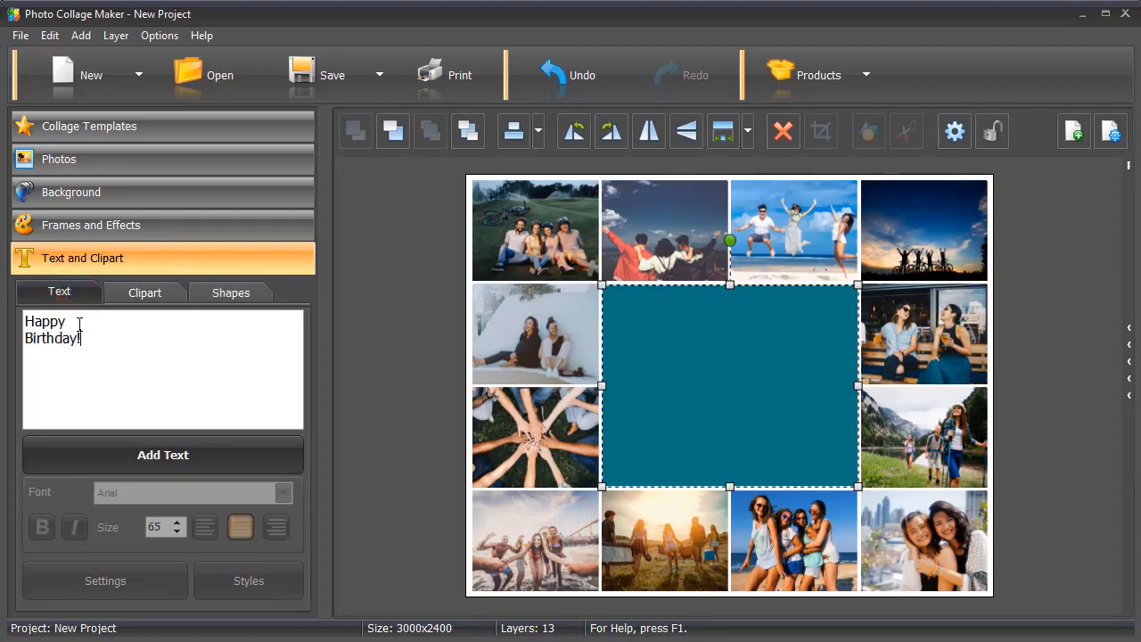
type("y")
key("Return")
type("Birthday!")
left_click(163, 455)
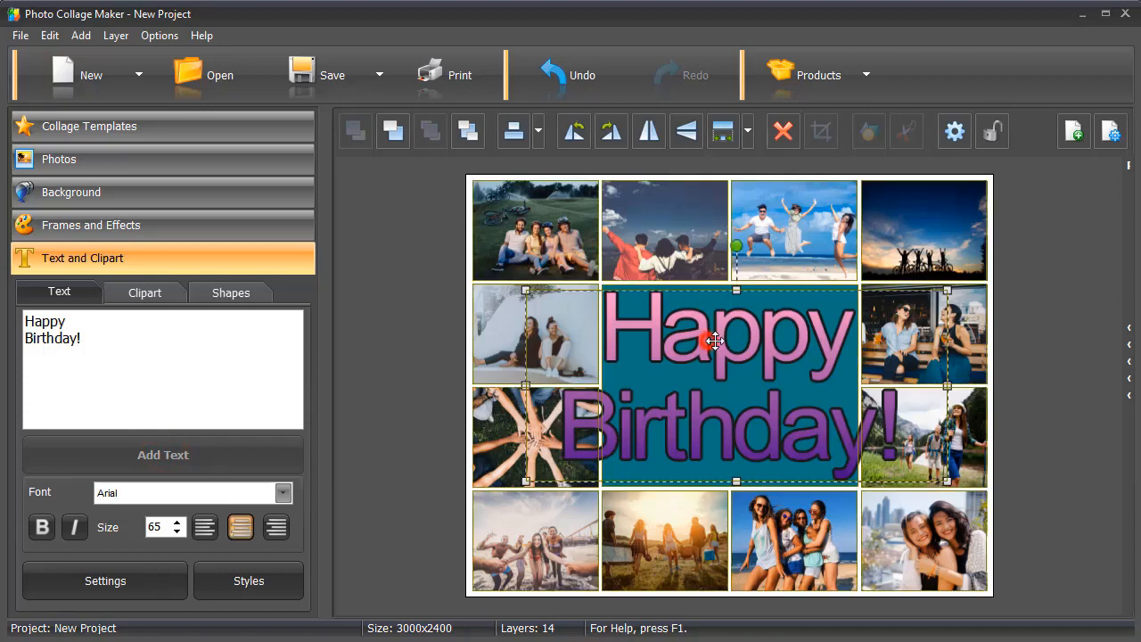
left_click_drag(708, 339, 715, 339)
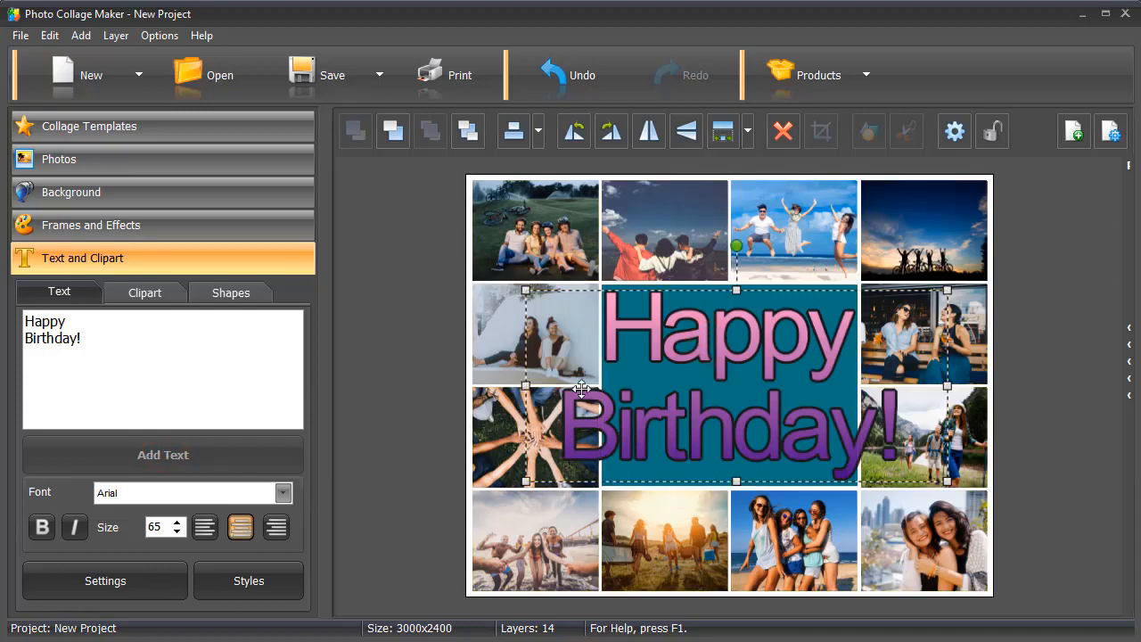
- Change the birthday text's gradient fill to solid white and remove its outline
left_click(85, 580)
left_click(237, 139)
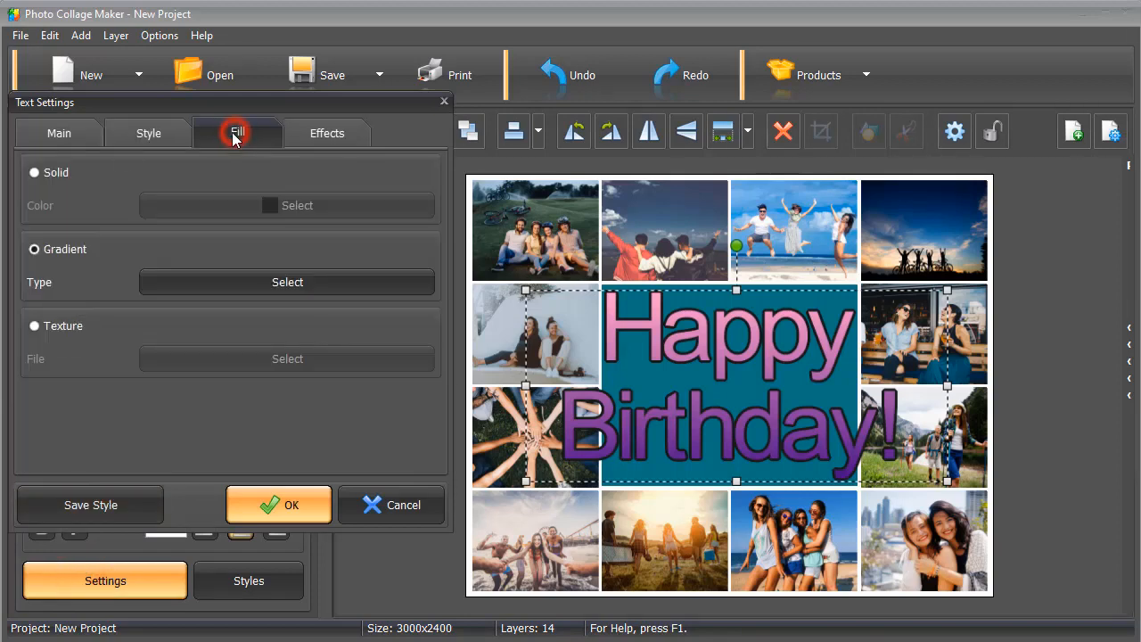
left_click(39, 173)
left_click(195, 204)
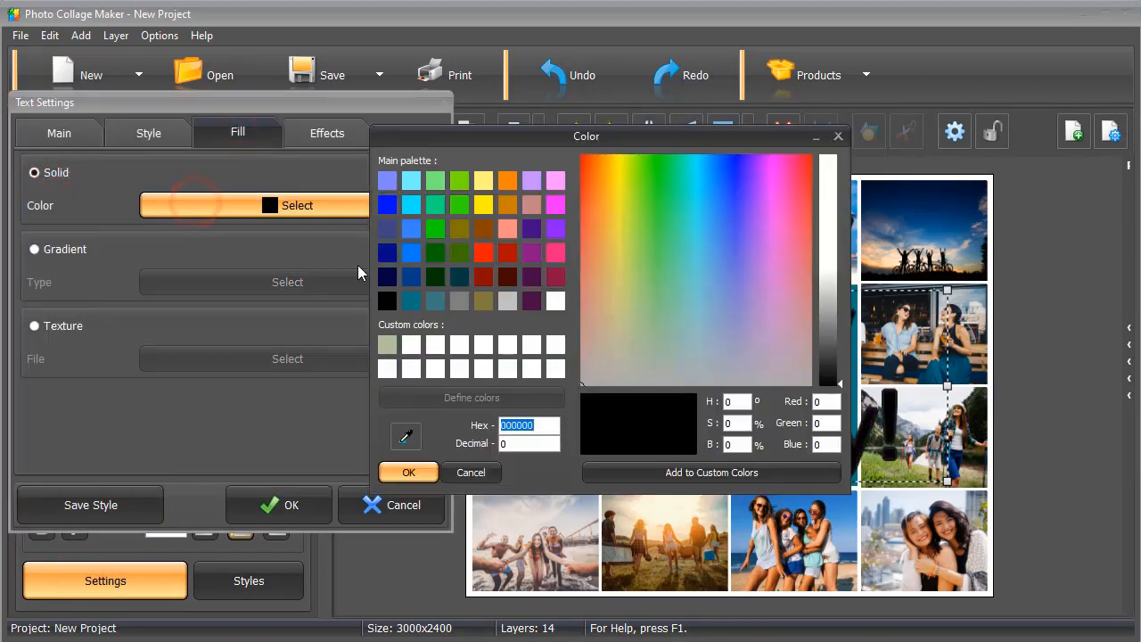
left_click(553, 299)
left_click(399, 478)
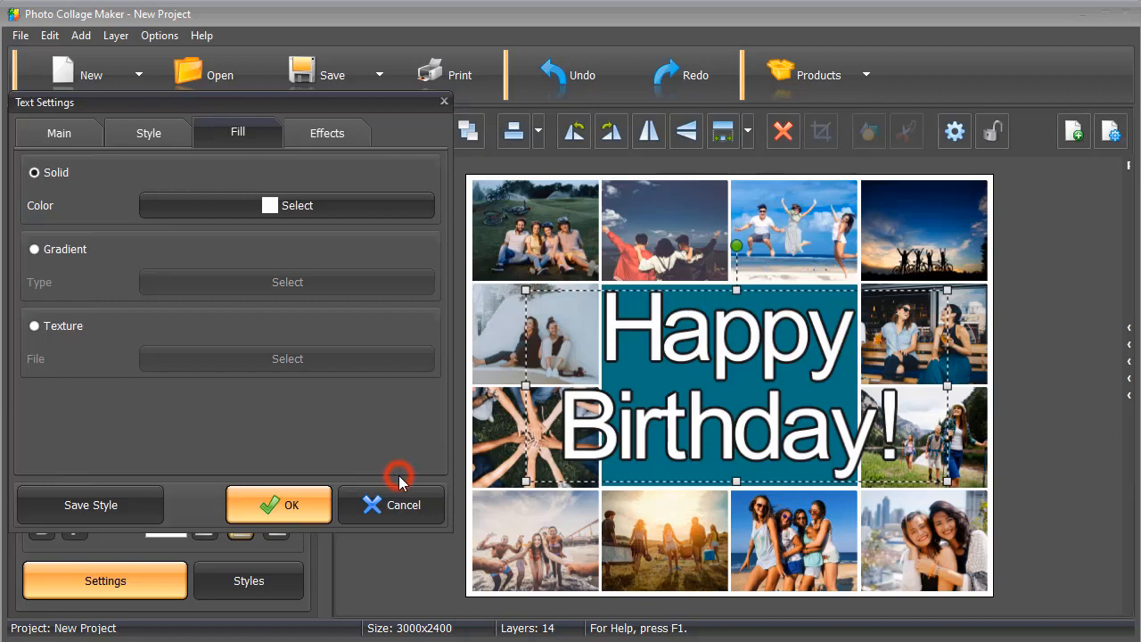
left_click(330, 134)
left_click(35, 171)
- Format the birthday text in bold Century Gothic at size 47 with slightly wider spacing and apply the settings
left_click(134, 129)
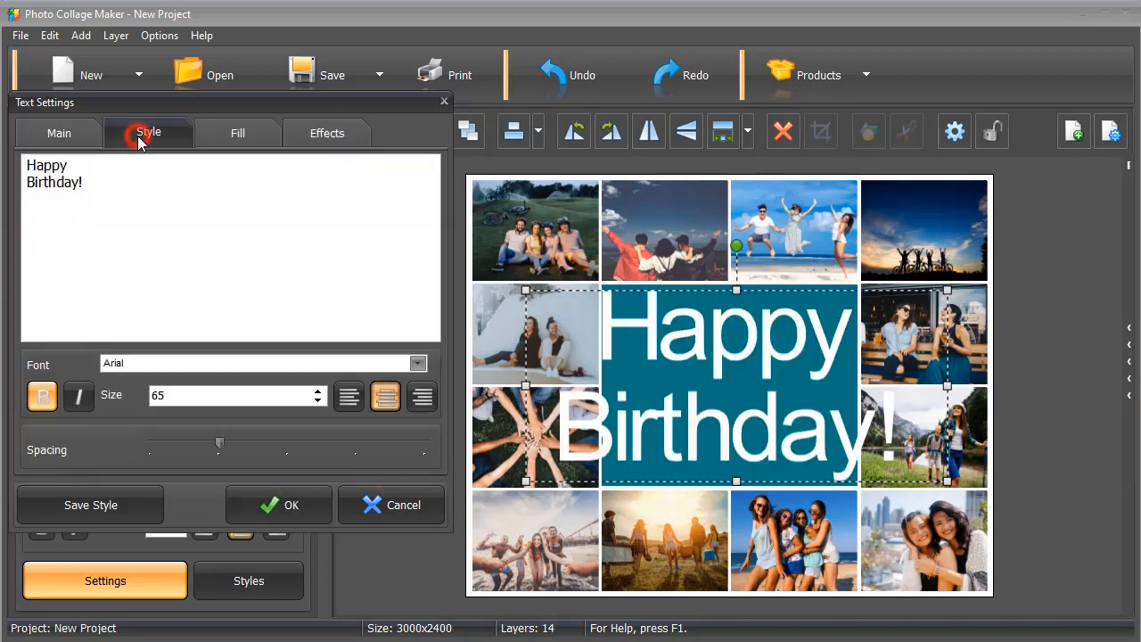
left_click(418, 365)
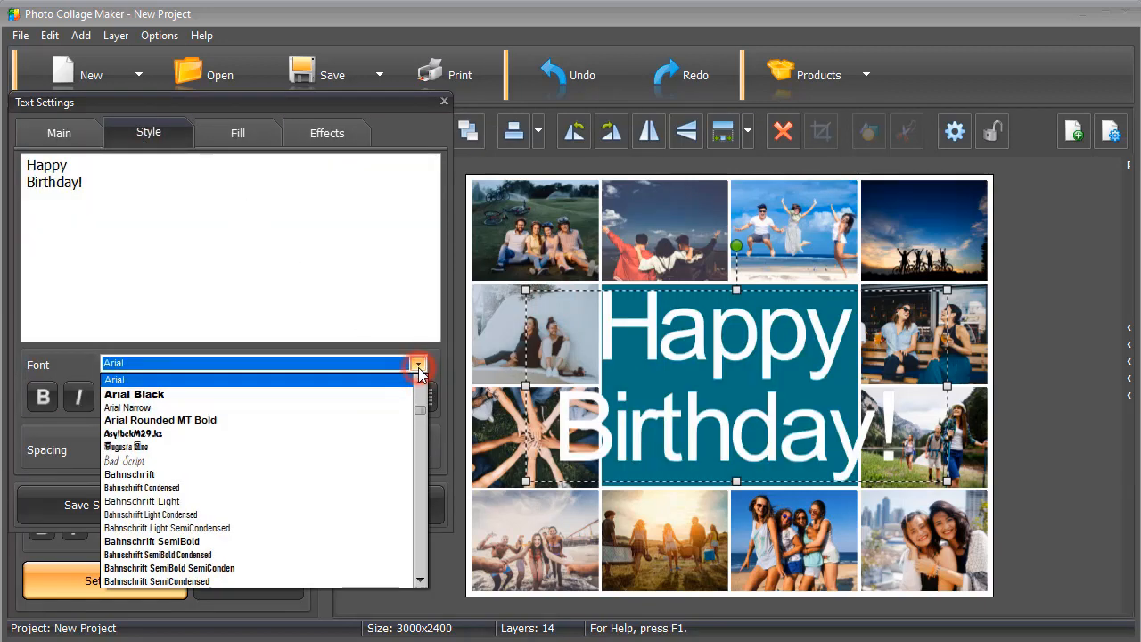
scroll(264, 478, "down", 12)
scroll(264, 478, "down", 3)
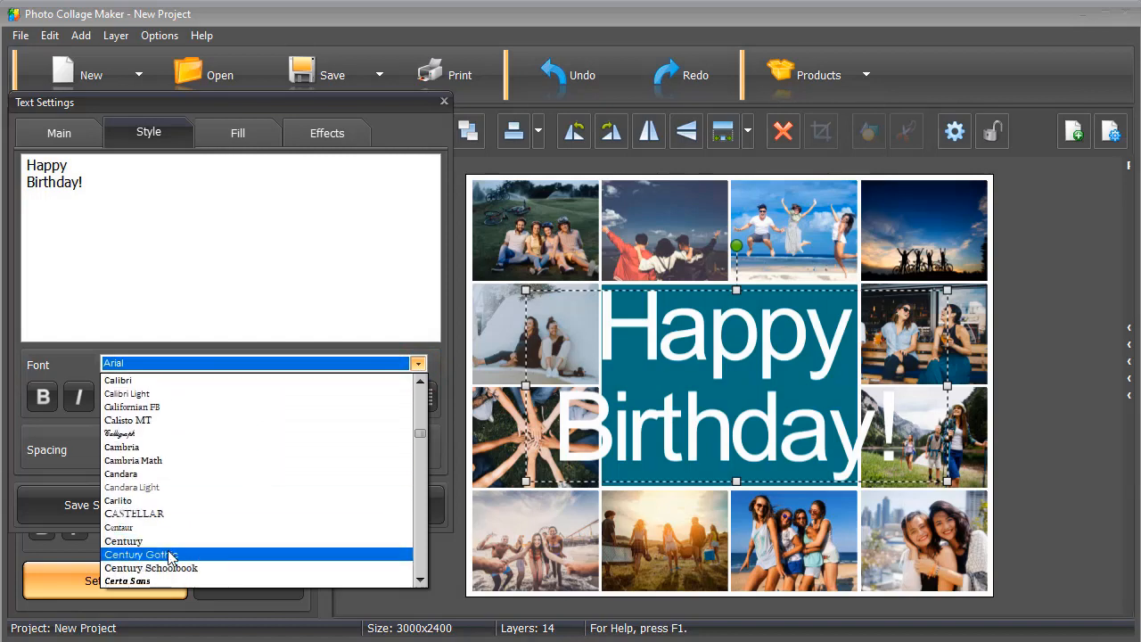
left_click(165, 548)
scroll(319, 399, "up", 7)
scroll(319, 399, "down", 10)
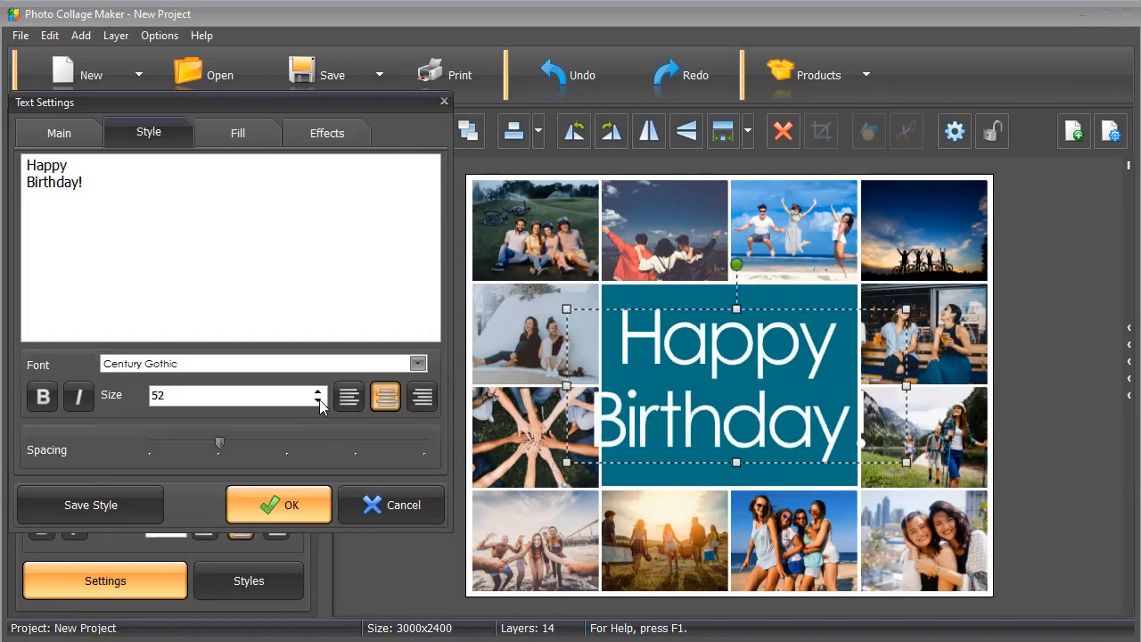
left_click(40, 397)
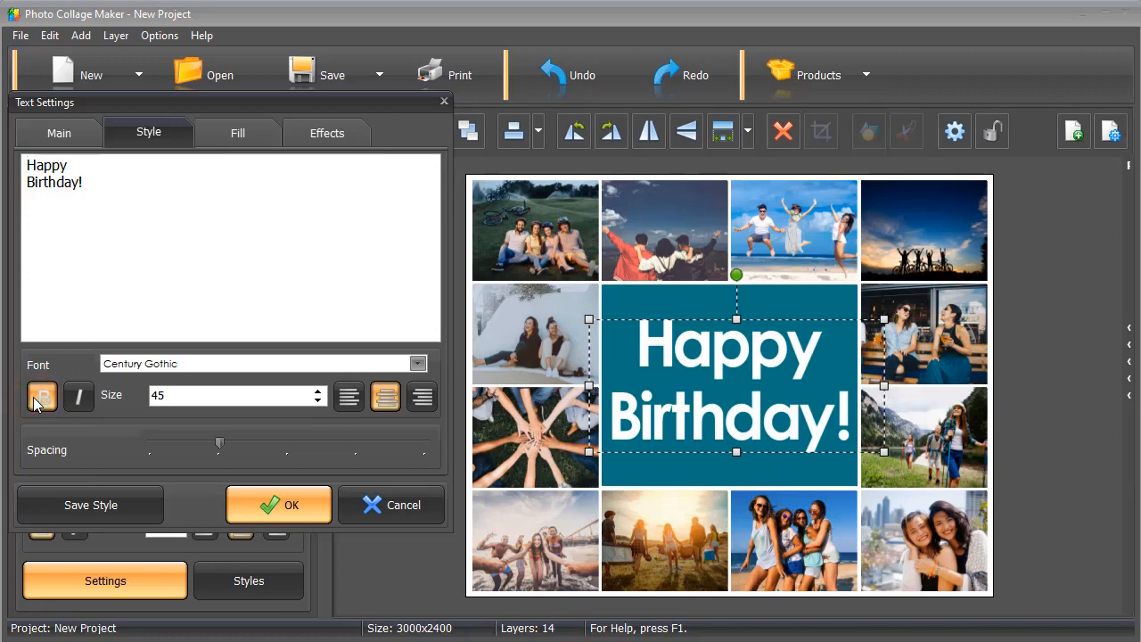
left_click(245, 446)
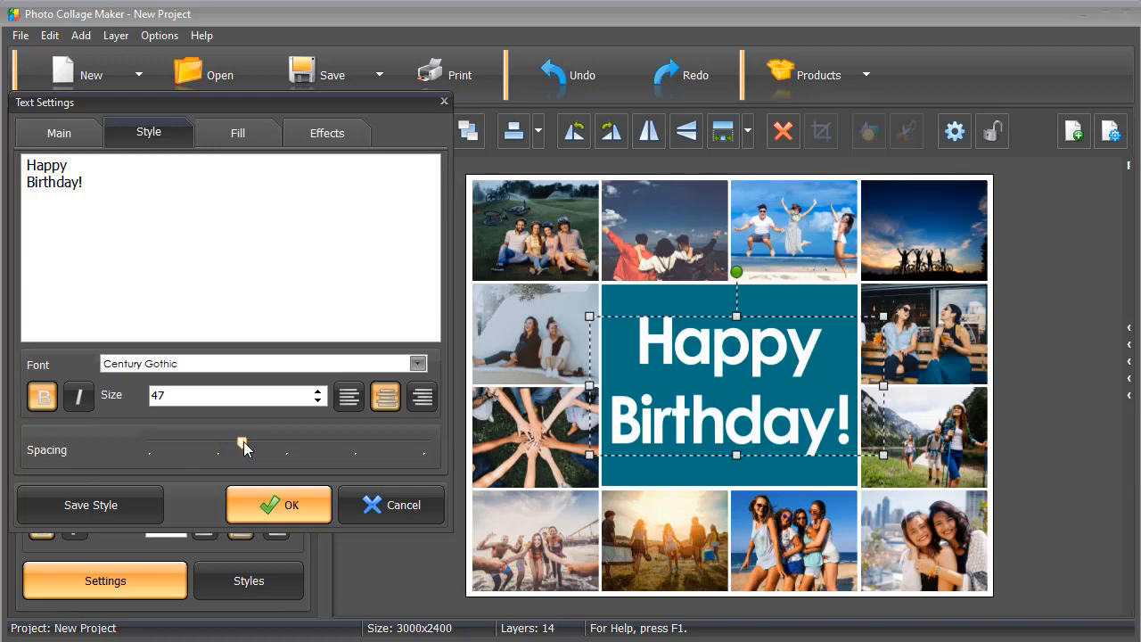
left_click(281, 504)
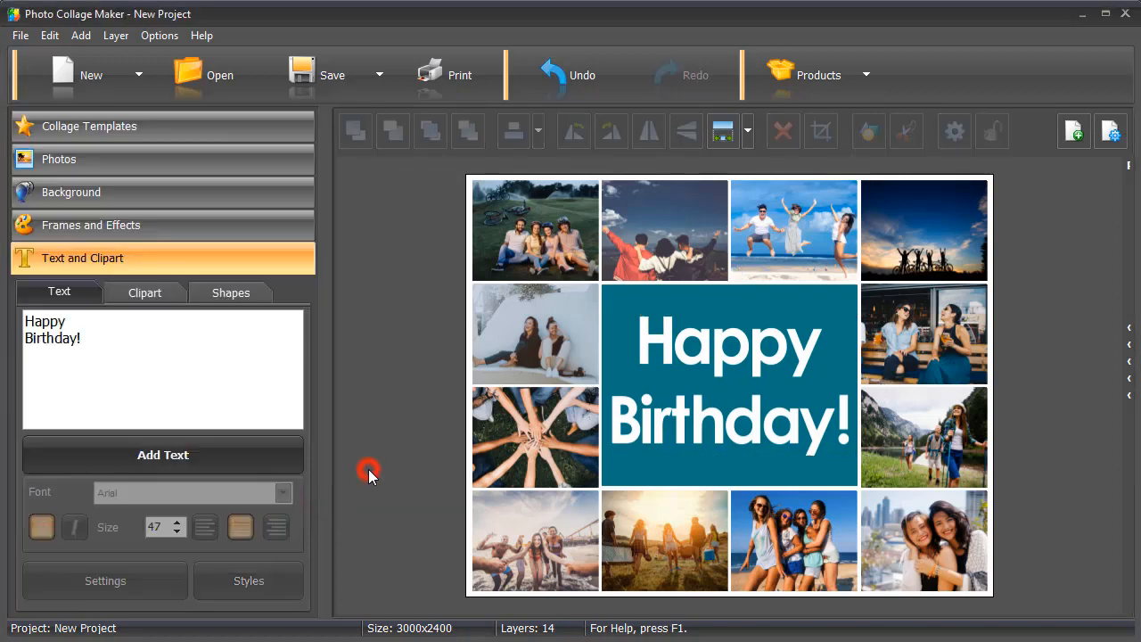
- Open the save options for the birthday collage
left_click(378, 77)
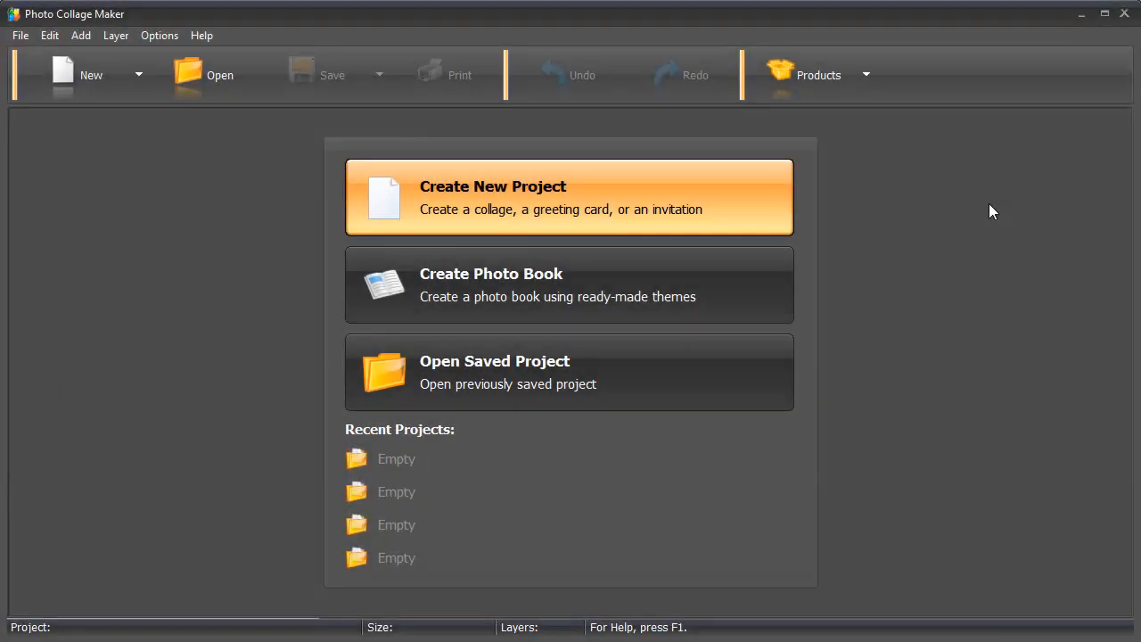
- Start a new auto collage of the Text Collage type with the A4 297 x 210 mm page preset
left_click(614, 173)
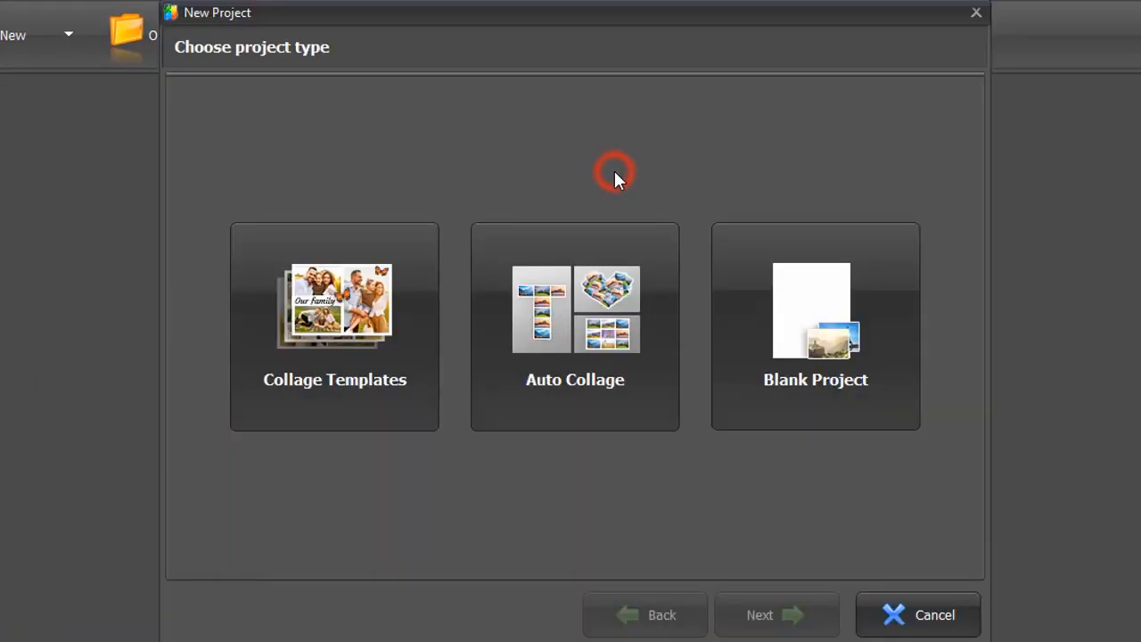
left_click(567, 314)
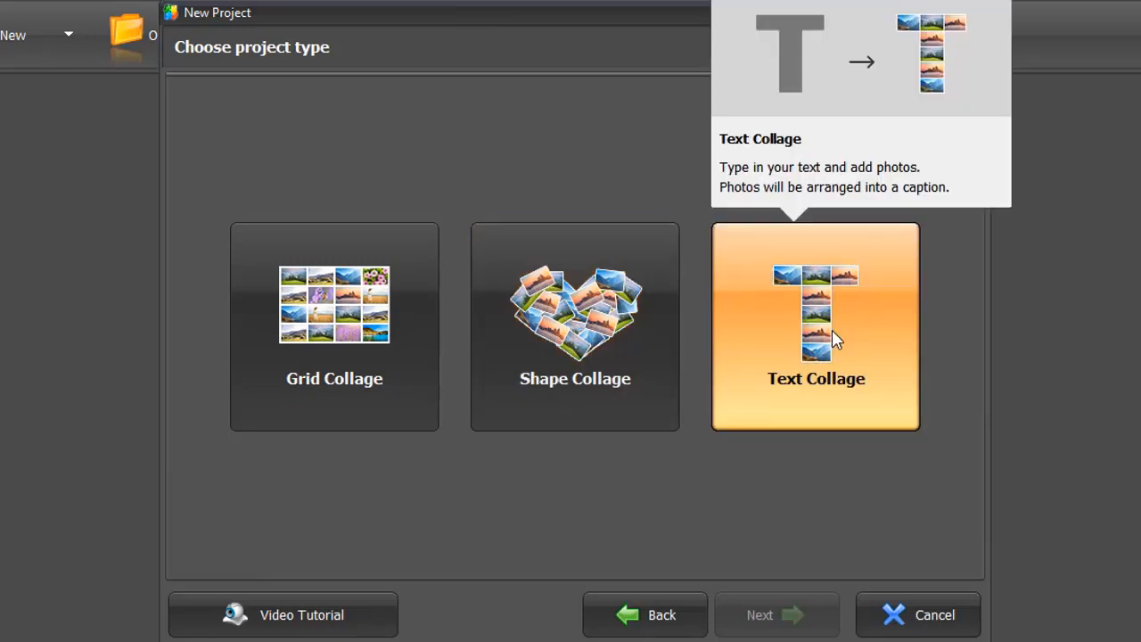
left_click(830, 331)
left_click(538, 122)
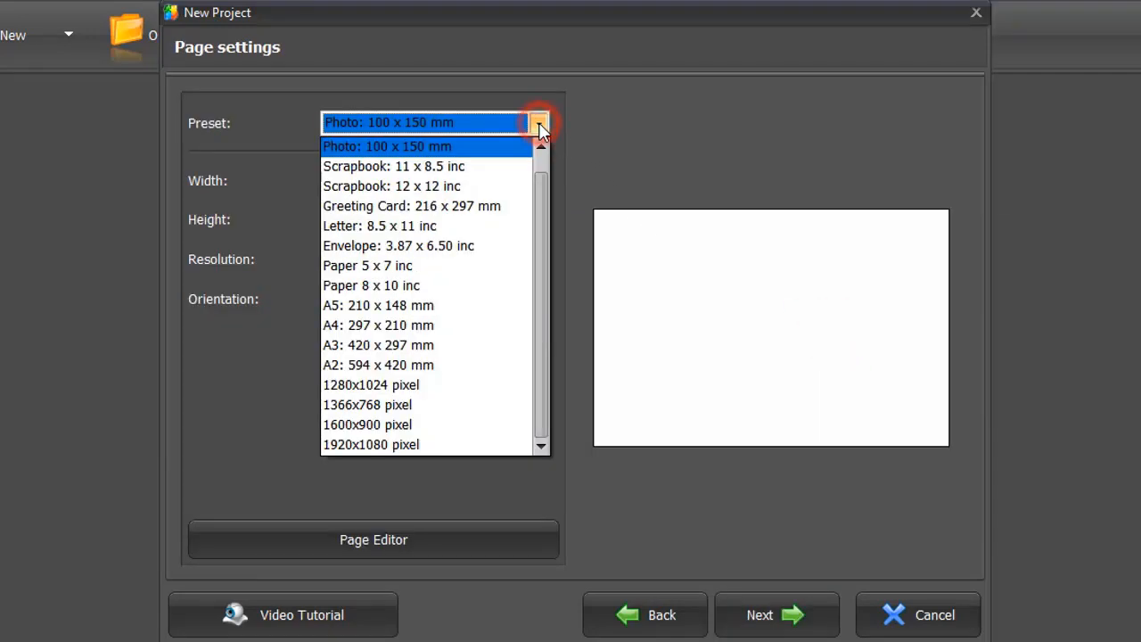
left_click(428, 322)
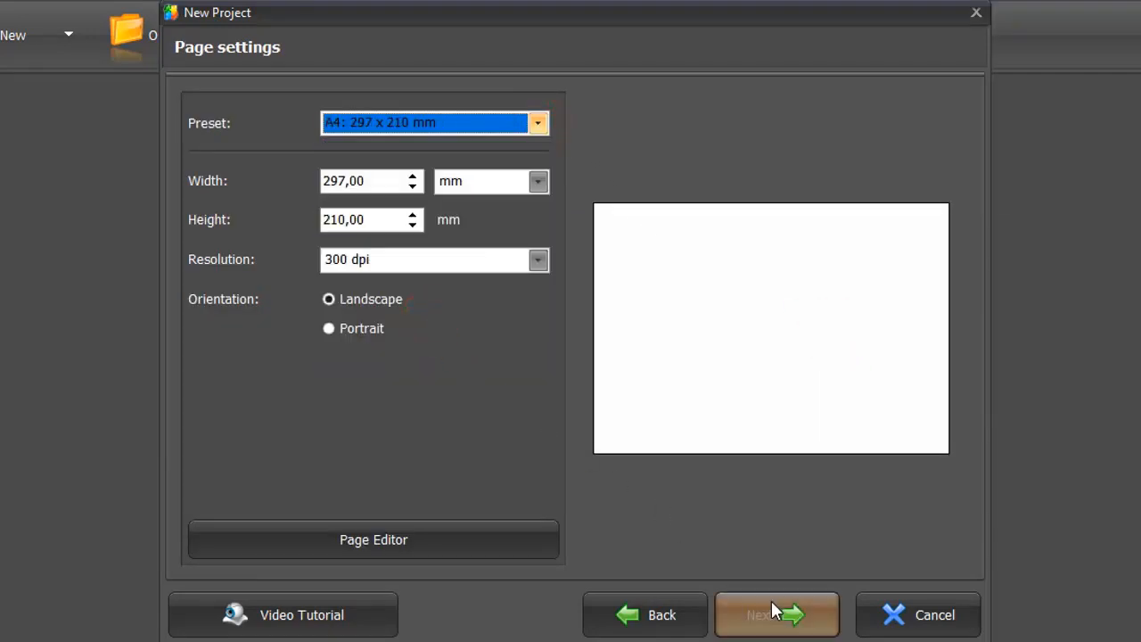
left_click(772, 614)
- Set the collage shape text to "1" in the Verdana font
double_click(825, 250)
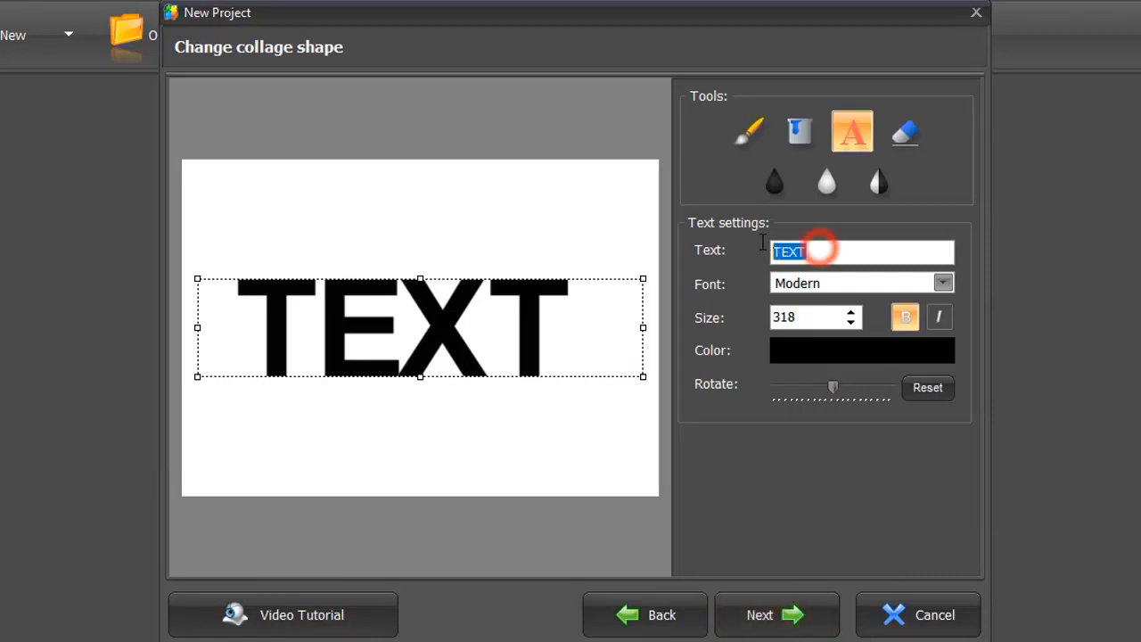
type("1")
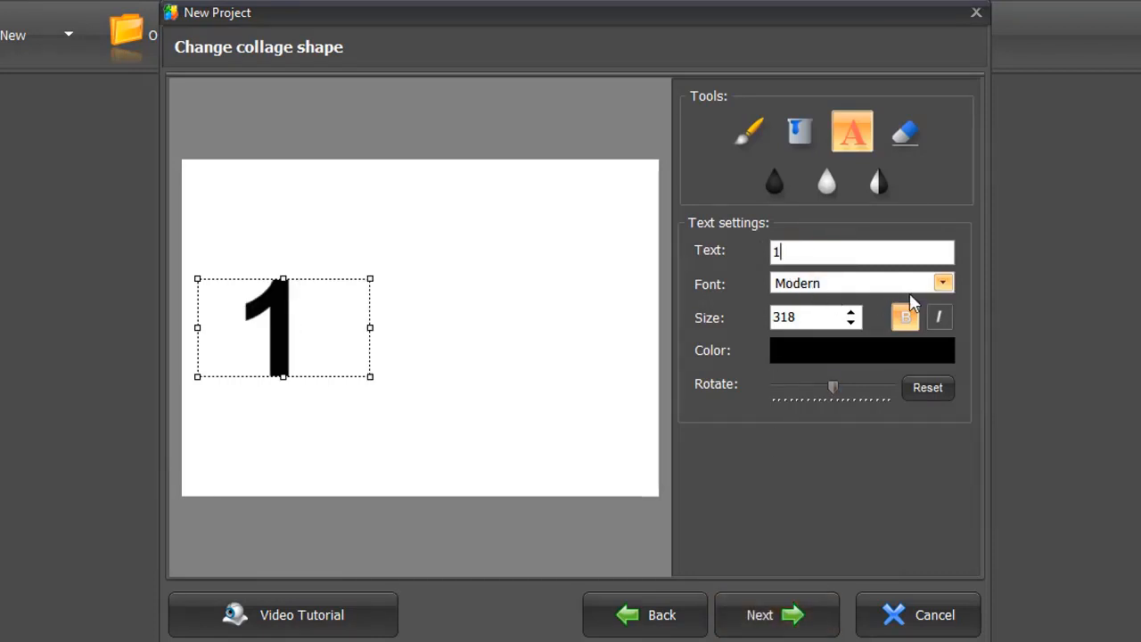
left_click(943, 283)
left_click(951, 455)
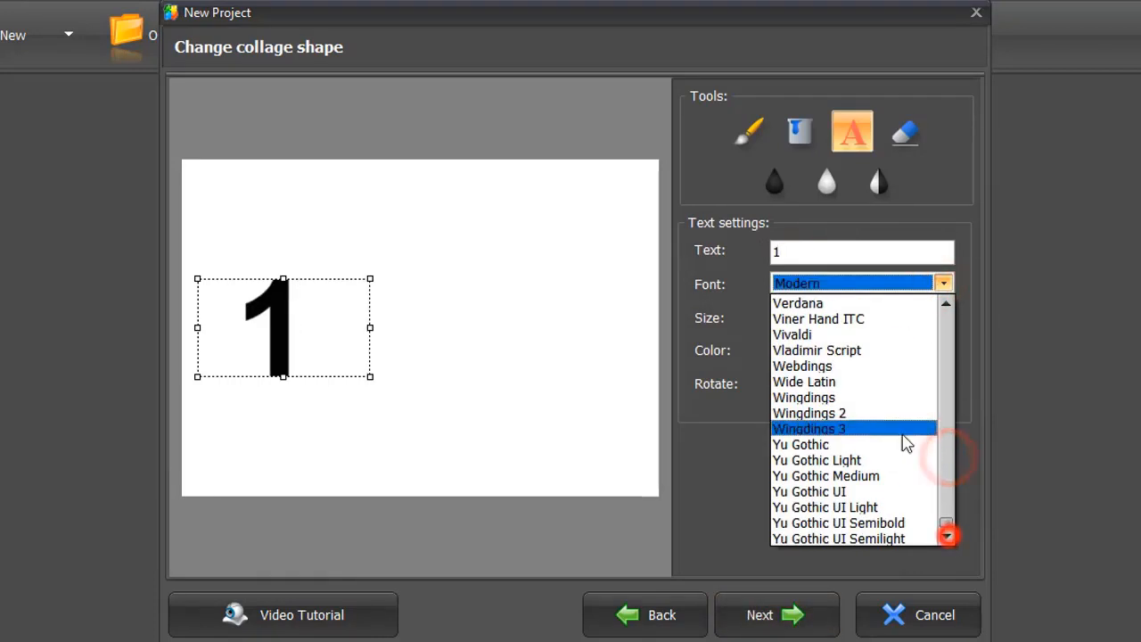
left_click(820, 303)
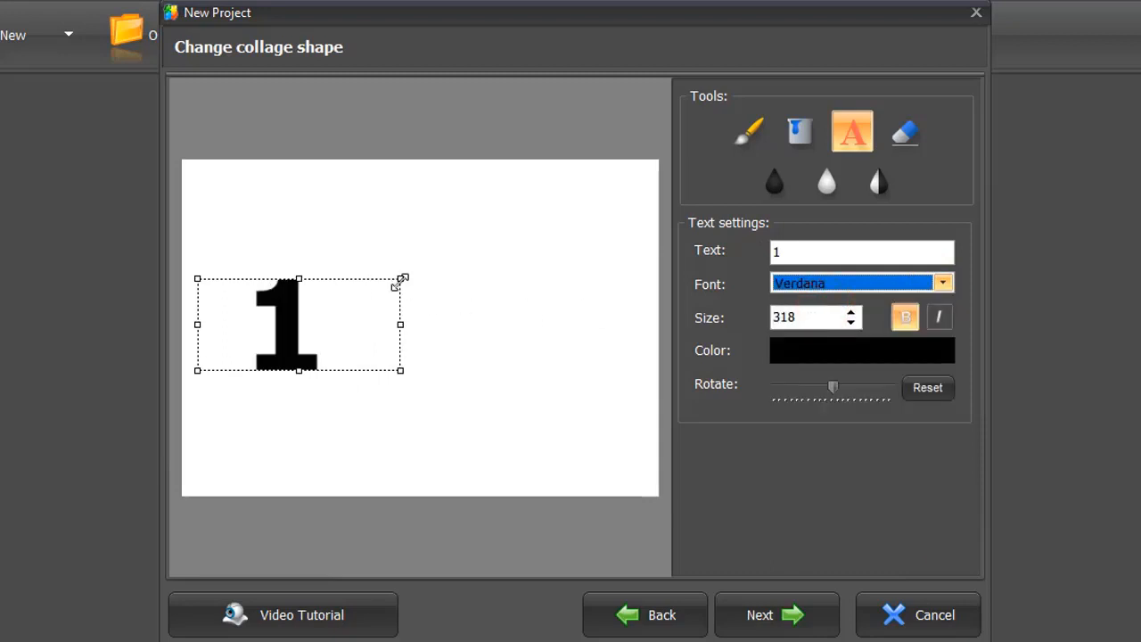
- Enlarge the digit 1 to about three quarters of the page height, position it on the page's left side and continue to photo selection
left_click_drag(402, 279, 283, 361)
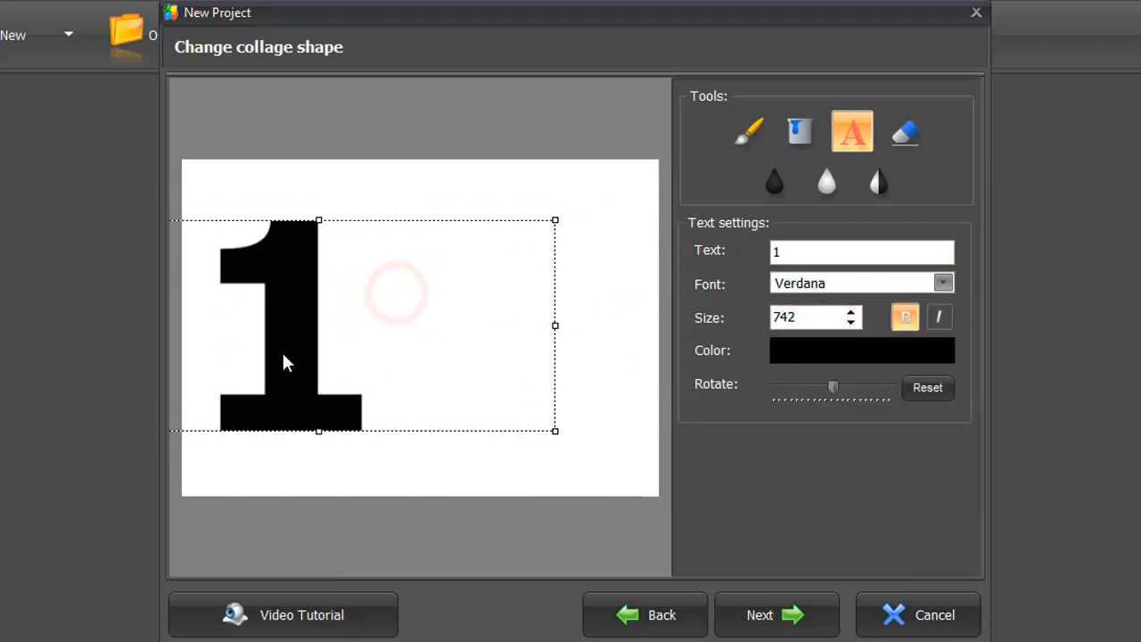
left_click_drag(554, 222, 657, 173)
left_click_drag(349, 308, 309, 339)
left_click(789, 615)
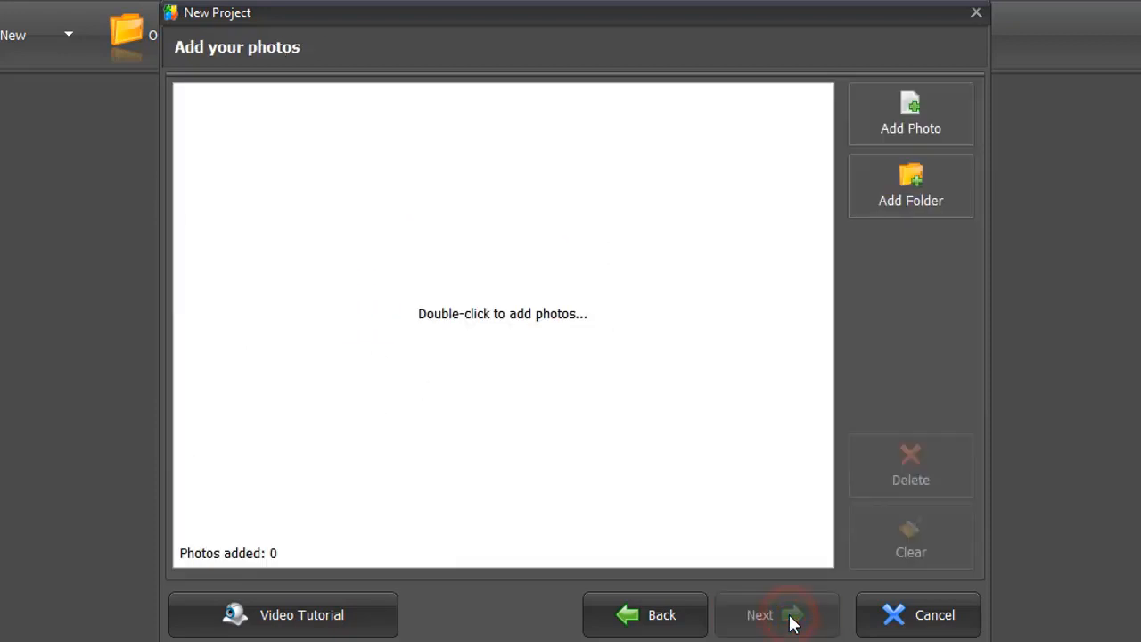
- Add all photos from the Baby Photo Album folder on the Desktop and continue to the collage settings
left_click(897, 179)
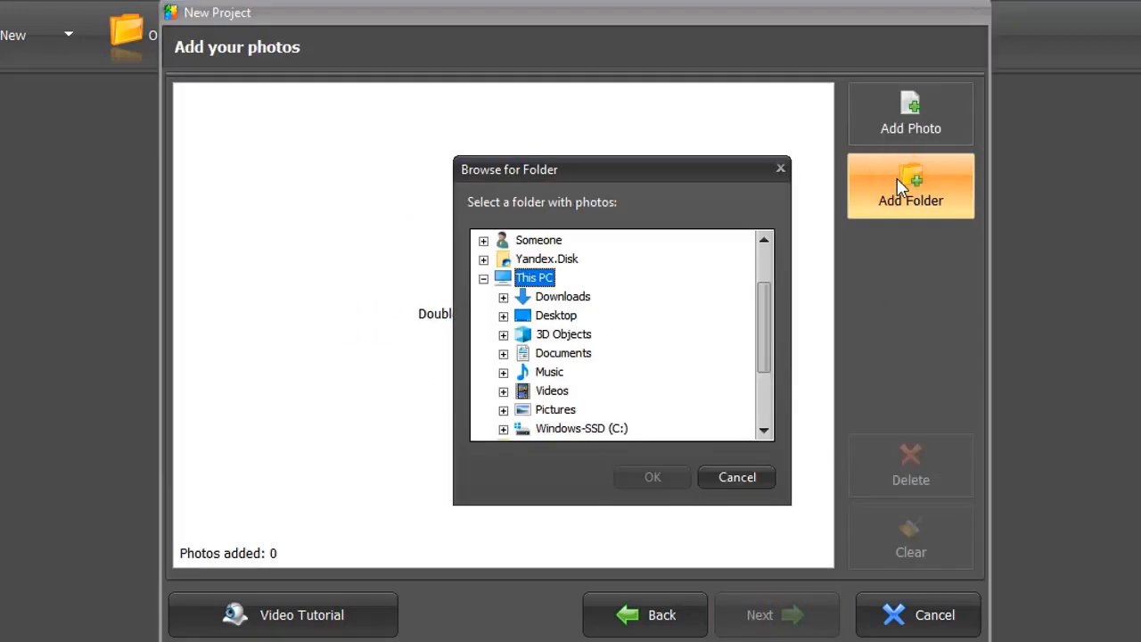
left_click(504, 315)
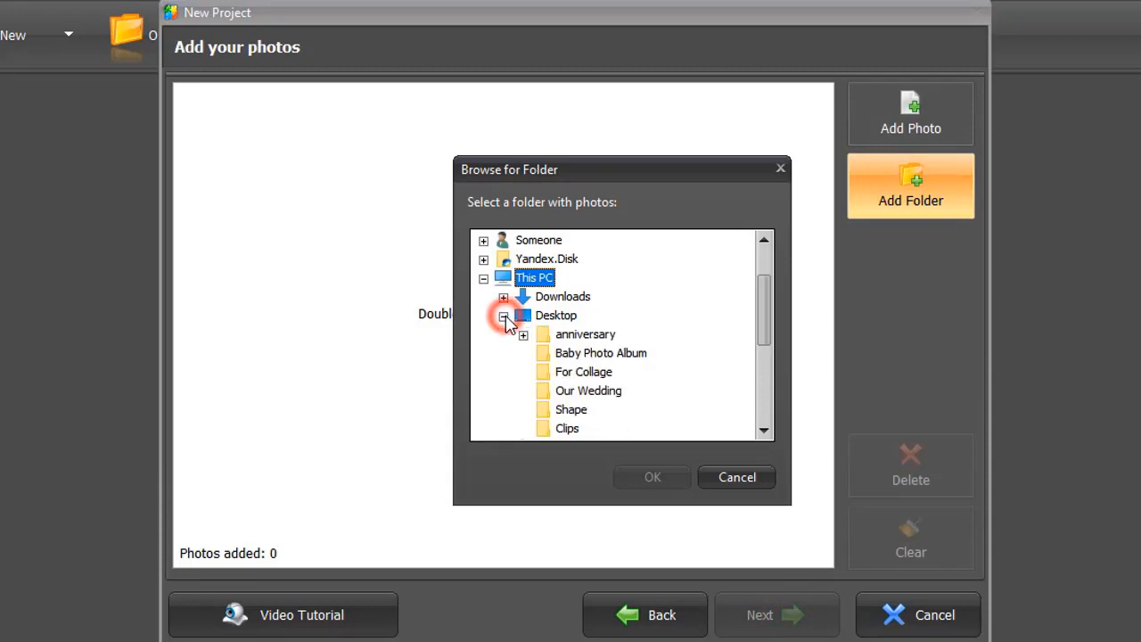
left_click(562, 356)
left_click(652, 477)
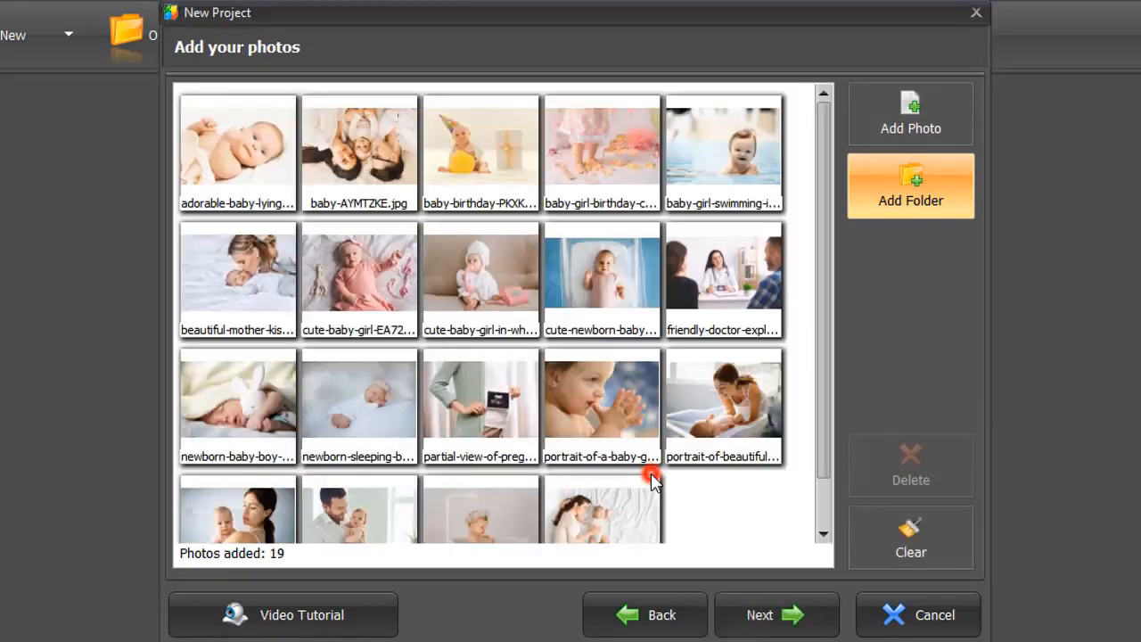
left_click(762, 613)
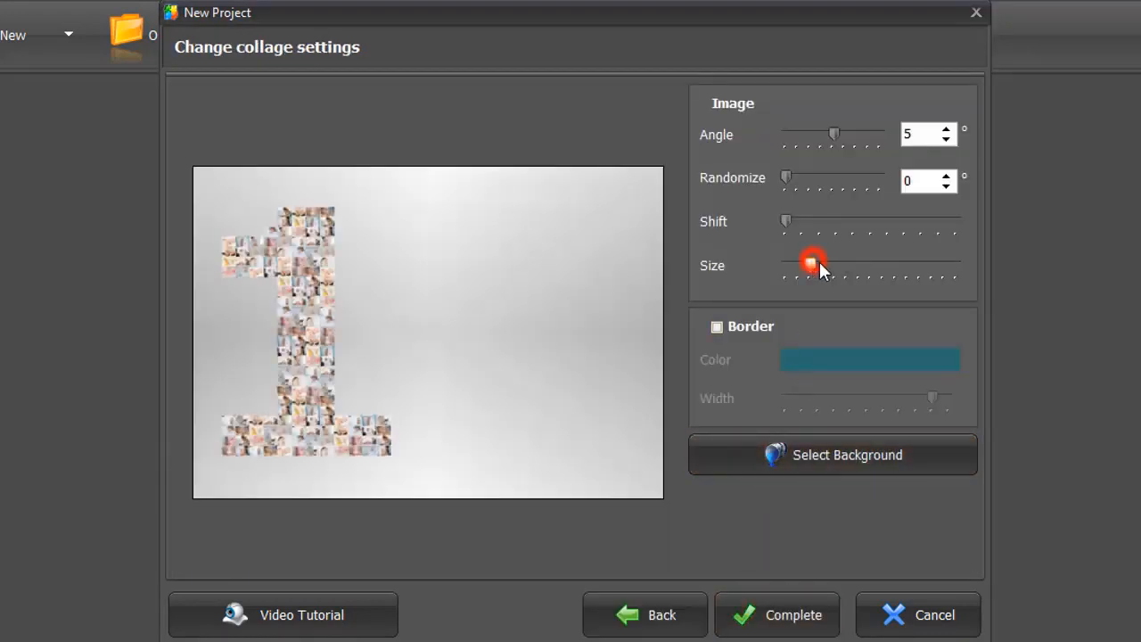
- Enlarge the photos forming the digit to about 30% of the size range and complete the collage with a solid white background (FFFFFF)
left_click_drag(819, 262, 833, 263)
left_click(470, 323)
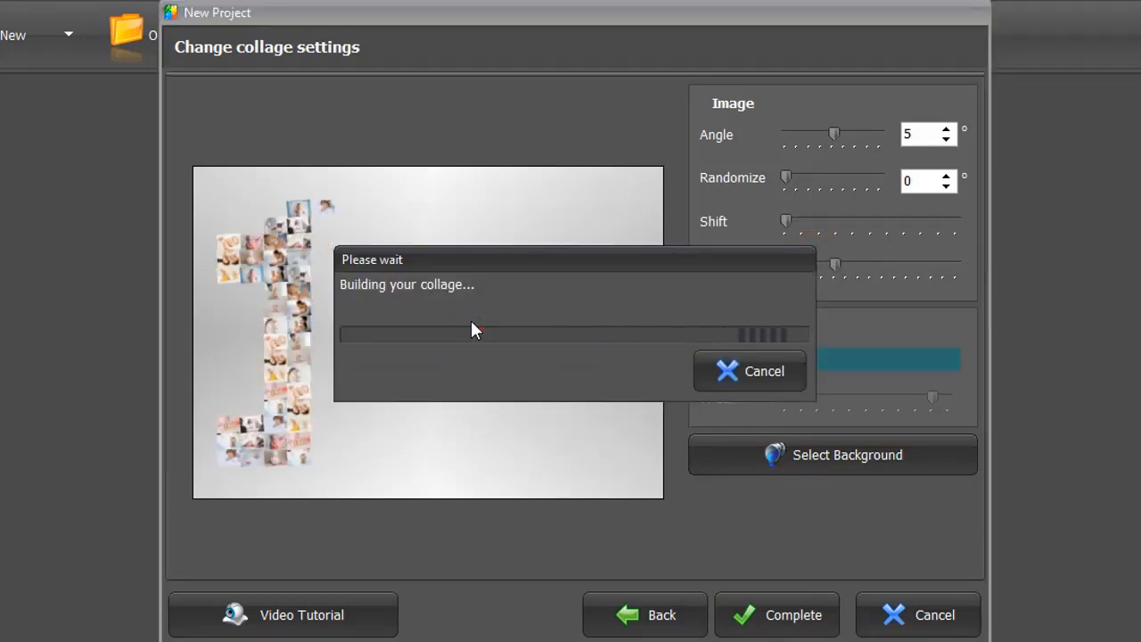
left_click(767, 453)
left_click(430, 124)
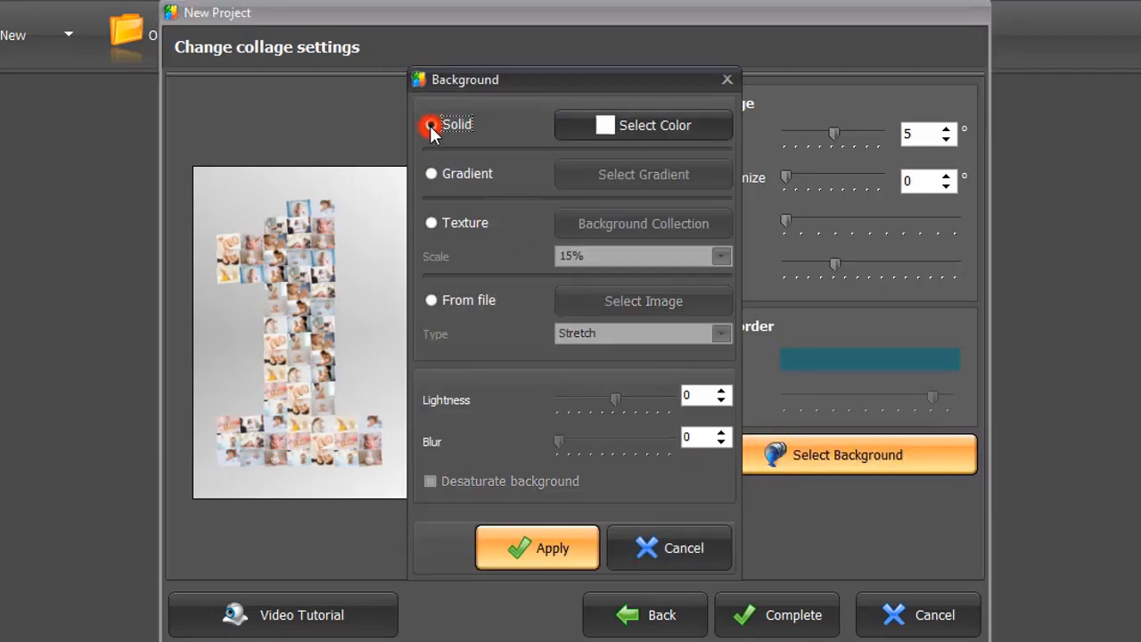
left_click(601, 125)
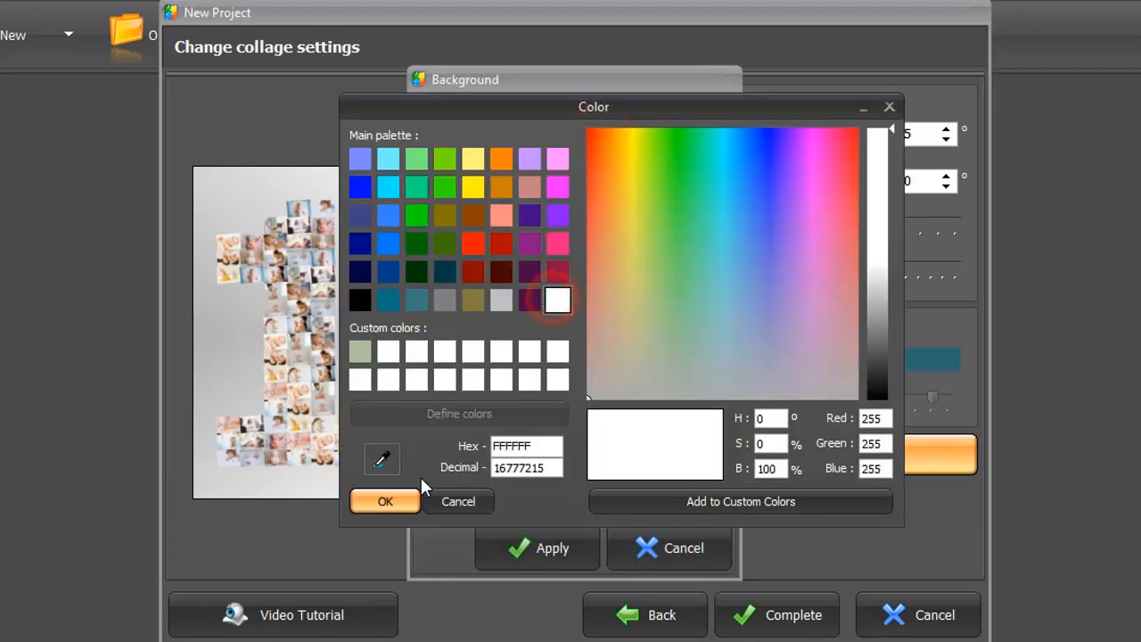
left_click(393, 497)
left_click(516, 540)
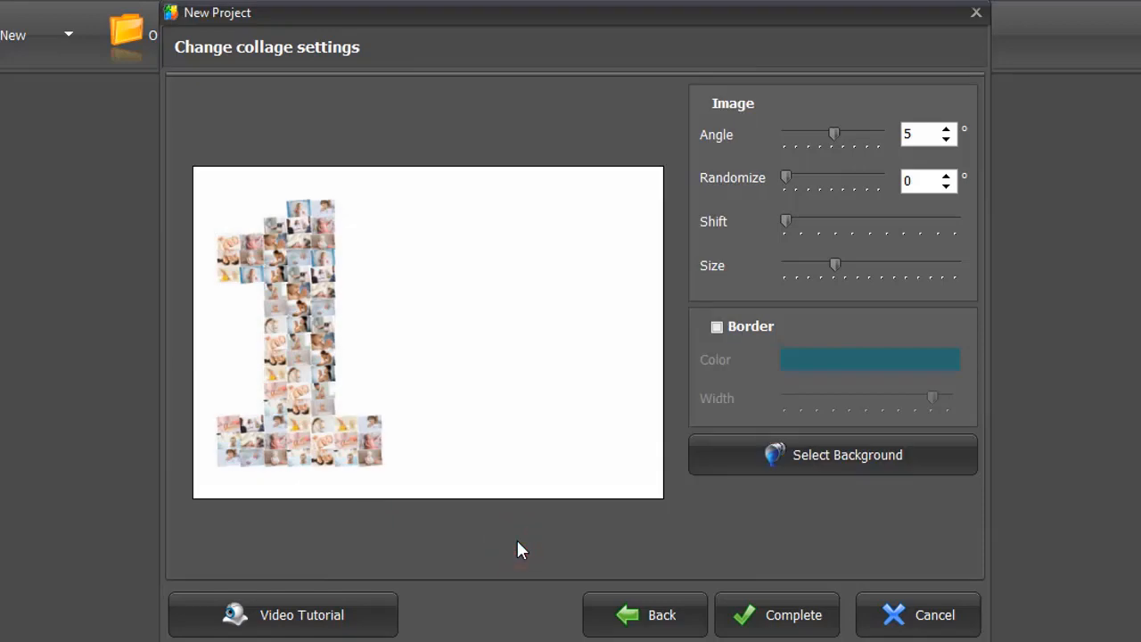
left_click(763, 585)
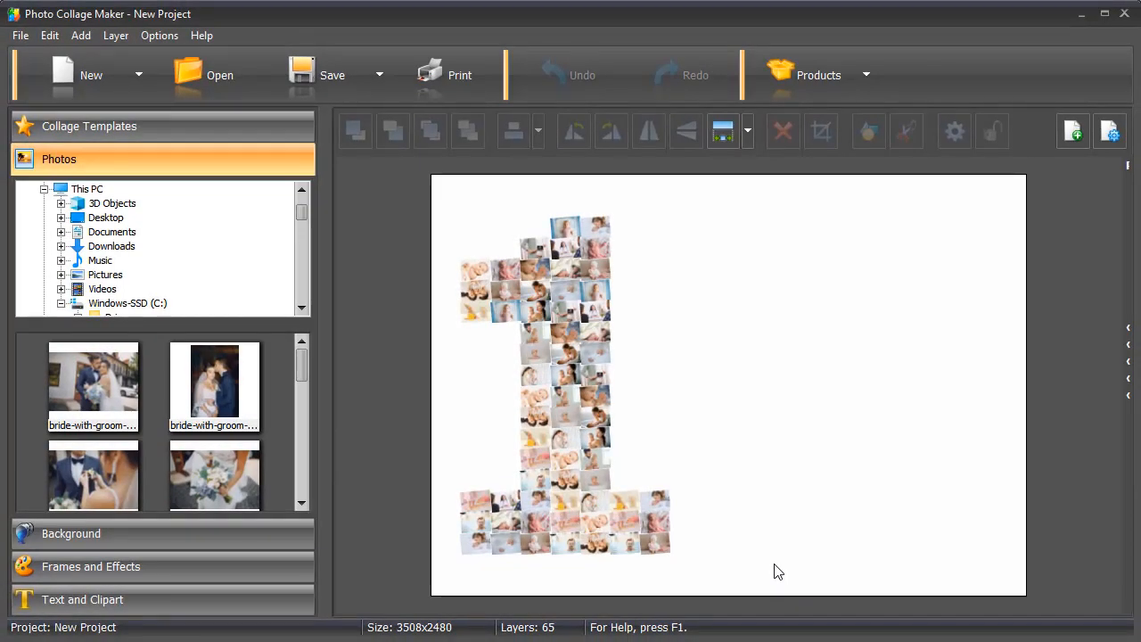
- Add the two-line text "12" / "Magical months!" and move it to the page's upper right, beside the digit
left_click(180, 590)
triple_click(85, 322)
type("12")
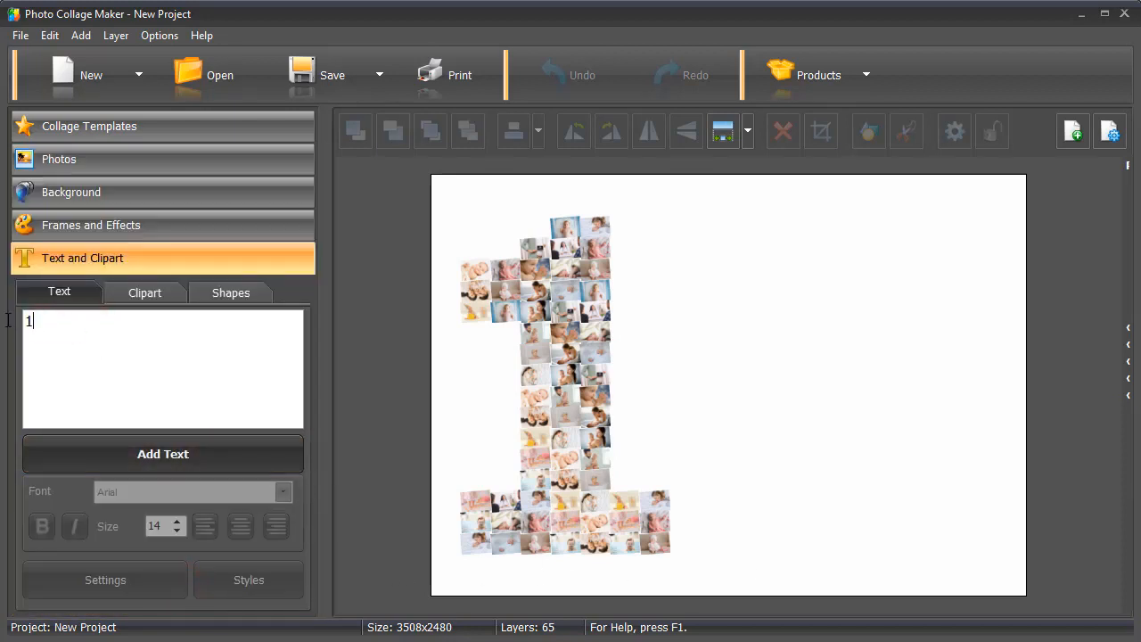
key("Return")
type("Magical months!")
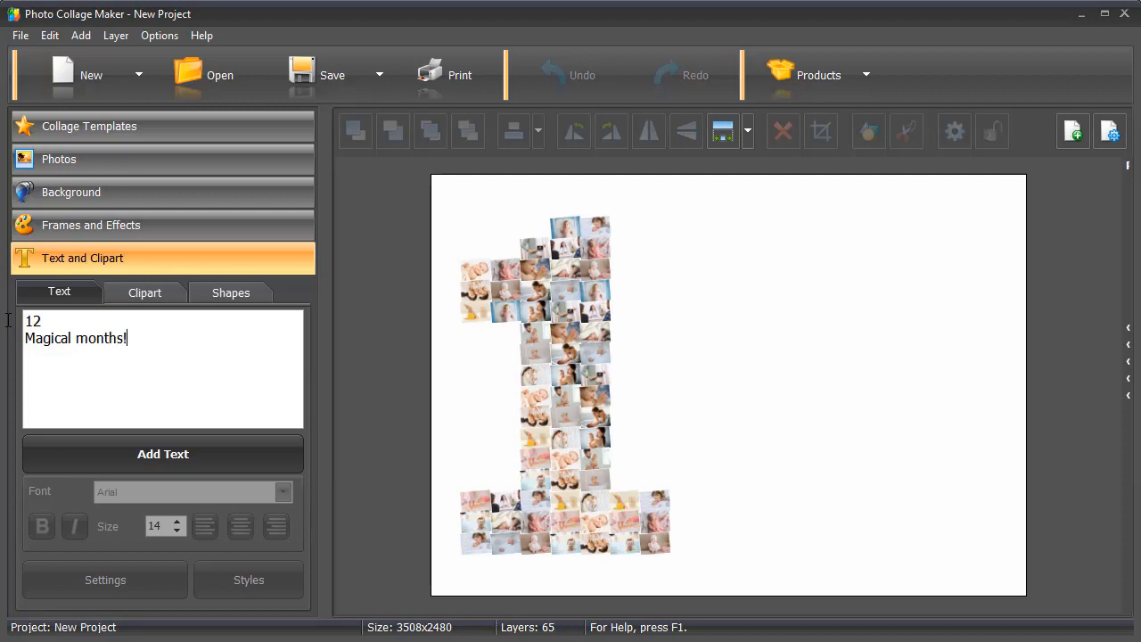
left_click(175, 455)
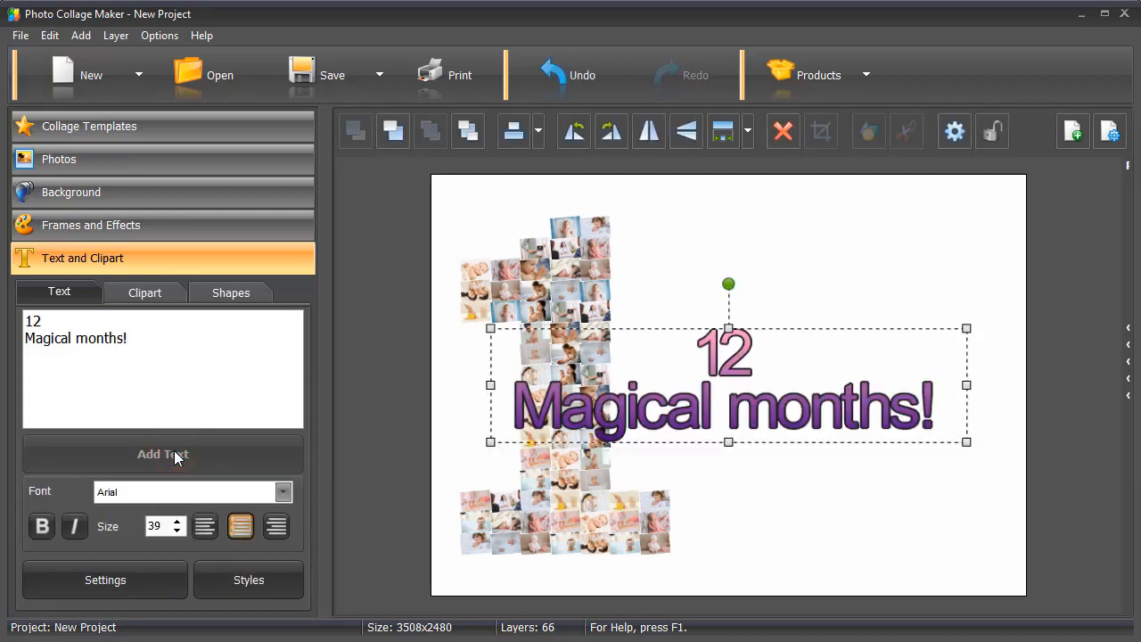
left_click_drag(704, 392, 805, 261)
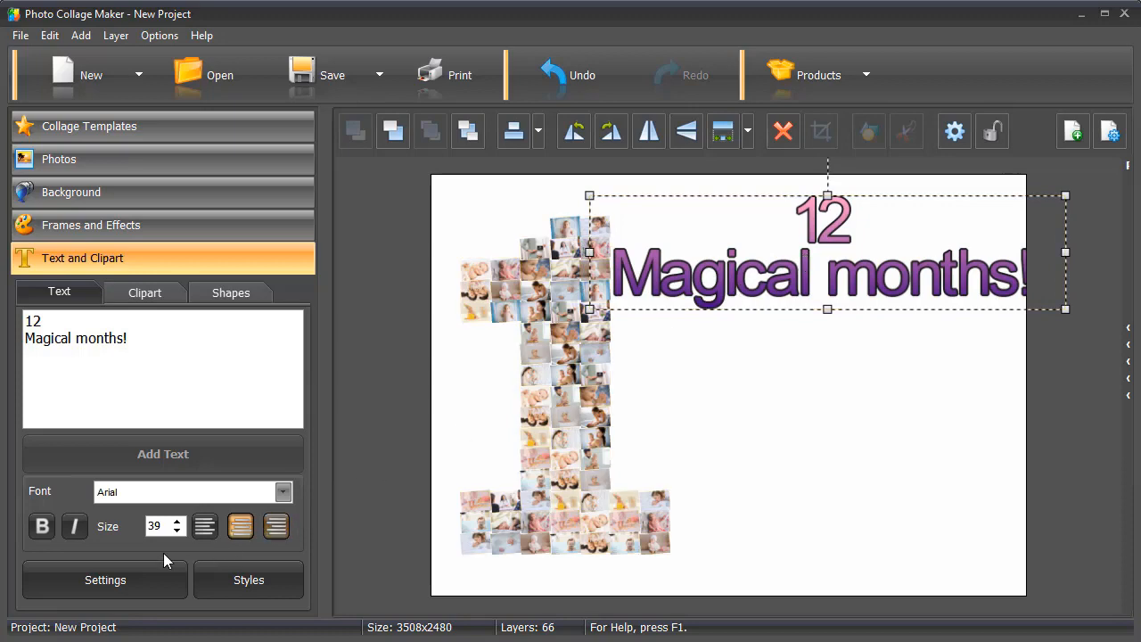
- Set the greeting's font to Bad Script and remove its outline
left_click(105, 576)
left_click(414, 371)
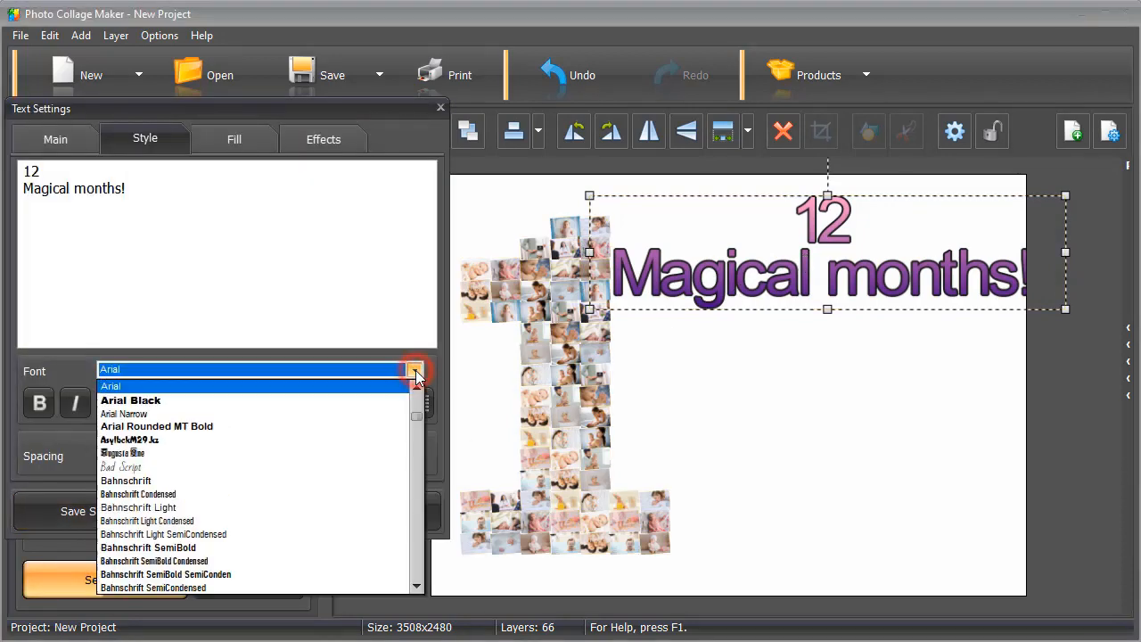
left_click(215, 466)
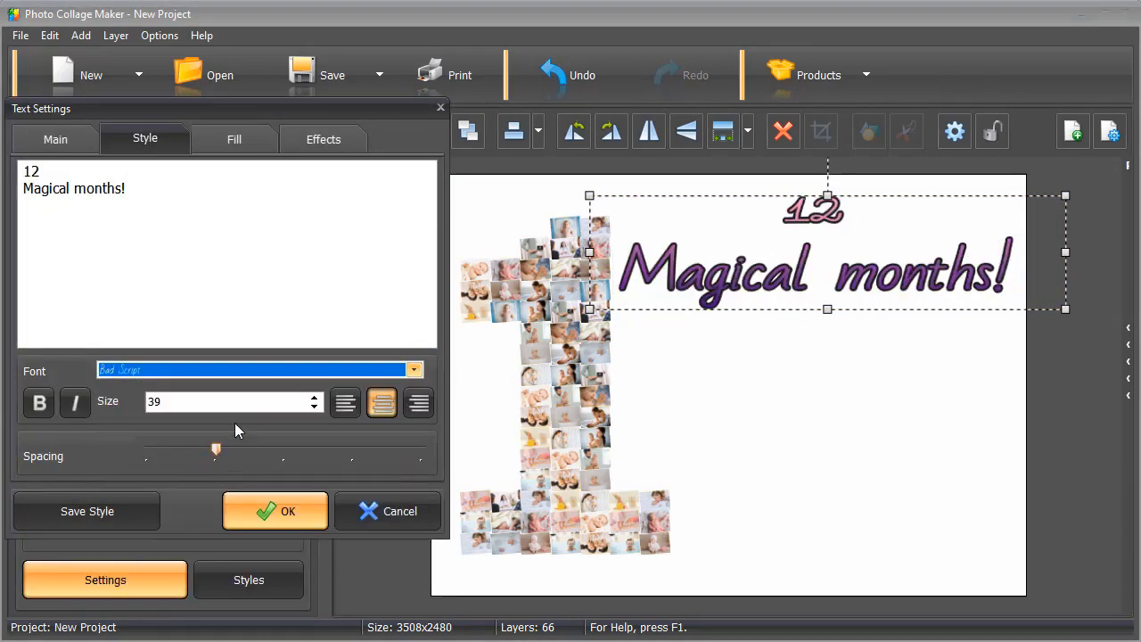
left_click(308, 143)
left_click(29, 178)
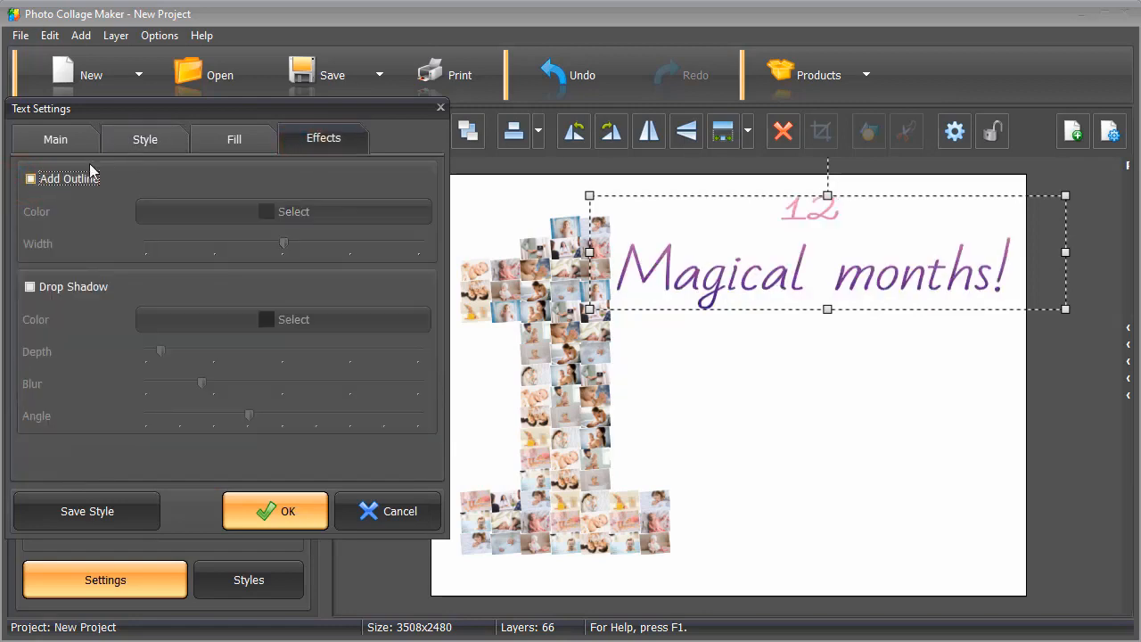
- Fill the greeting text with the solid dark crimson color 800040
left_click(230, 140)
left_click(31, 178)
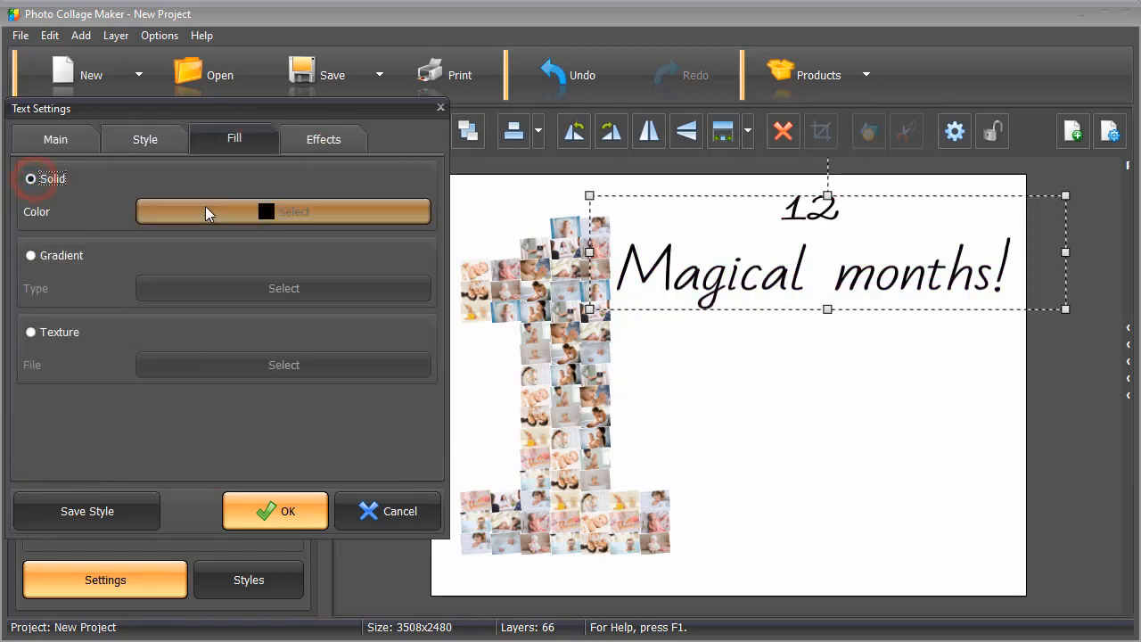
left_click(205, 208)
left_click(554, 276)
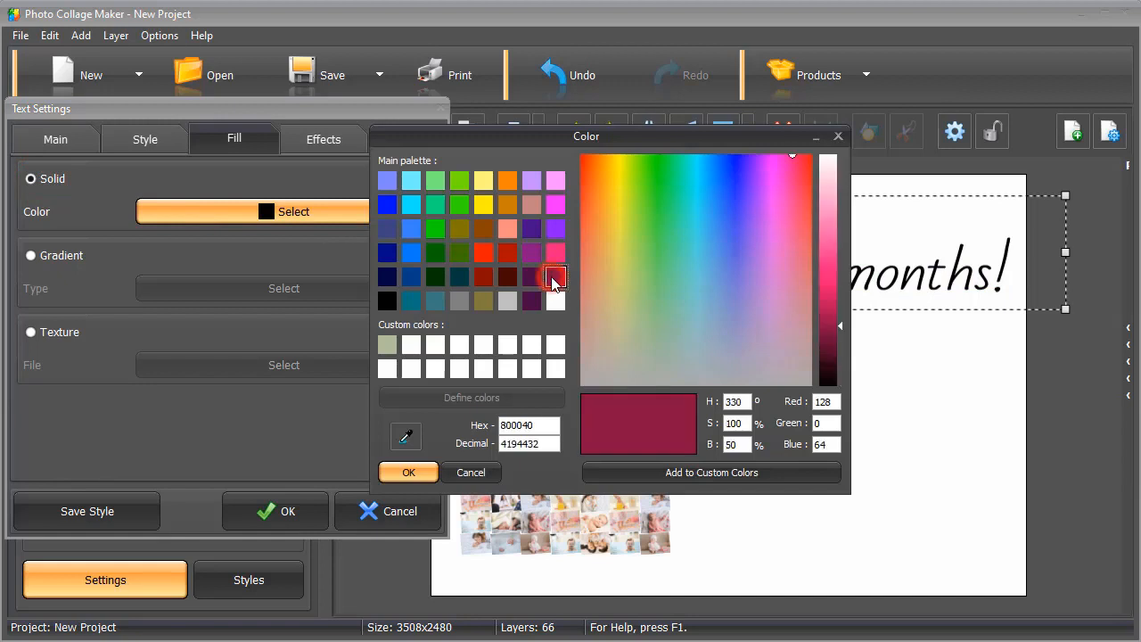
left_click(414, 466)
- Reduce the greeting's font size to 23 and apply the text settings
left_click(150, 139)
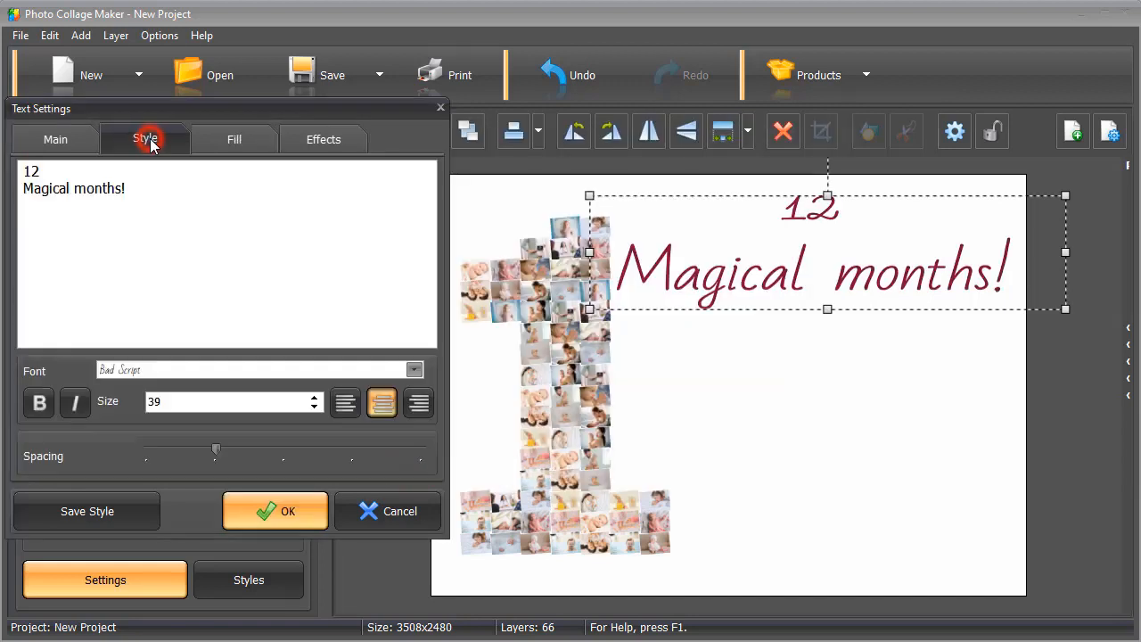
left_click(315, 407)
left_click_drag(318, 406, 318, 407)
left_click(277, 511)
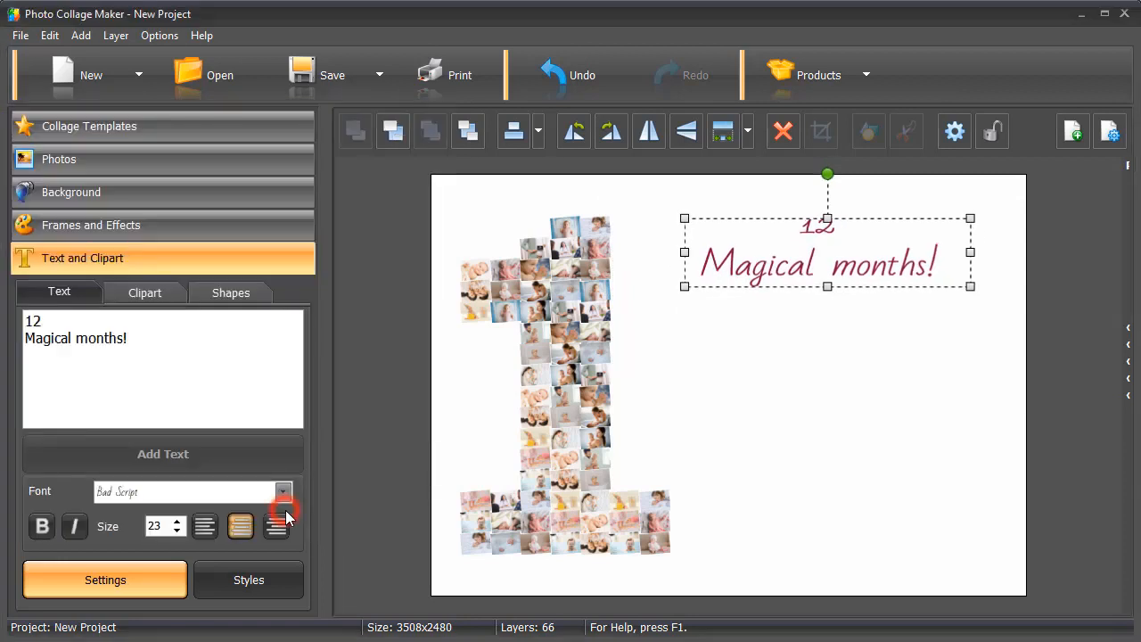